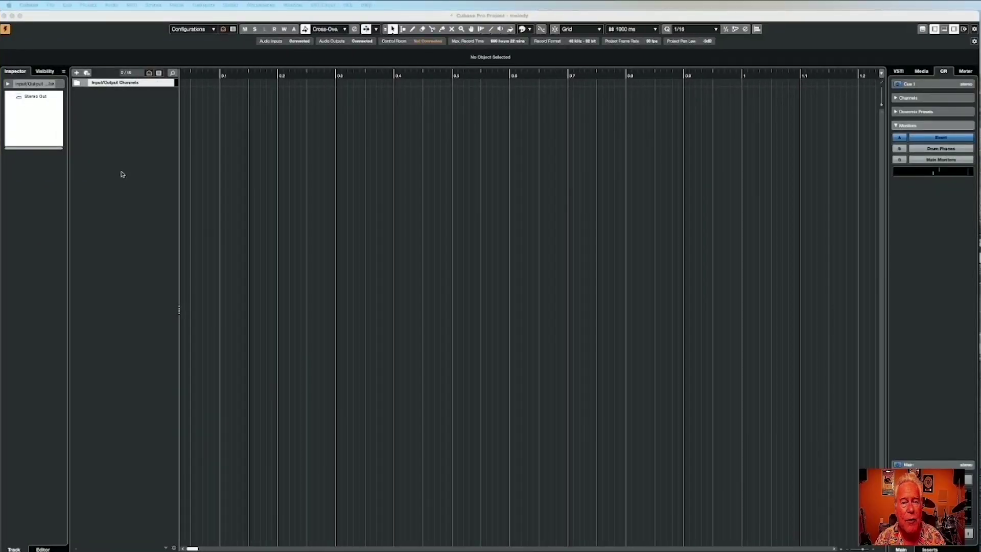
Add an instrument track named melody with Kontakt as its instrument and Stereo Out as its audio output.
right_click(133, 137)
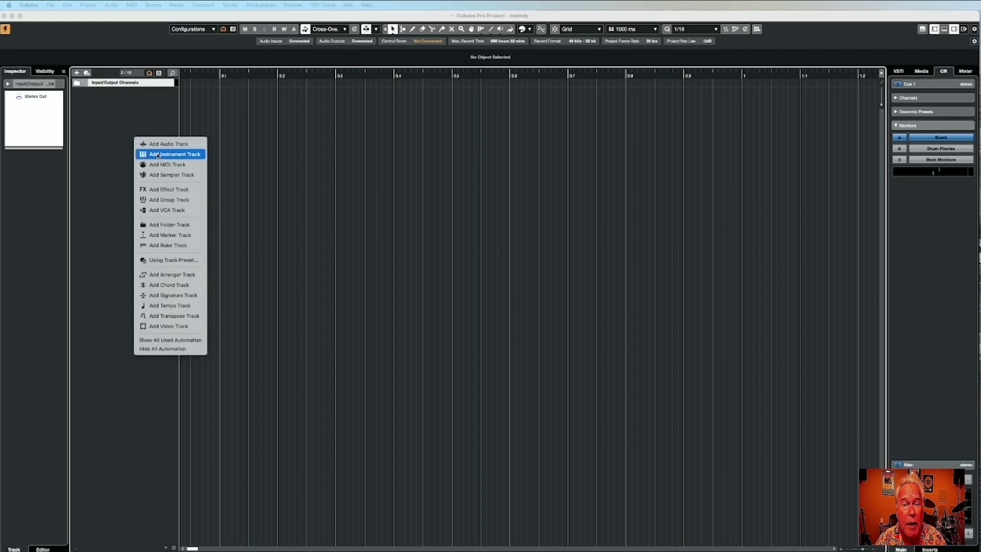
click(157, 156)
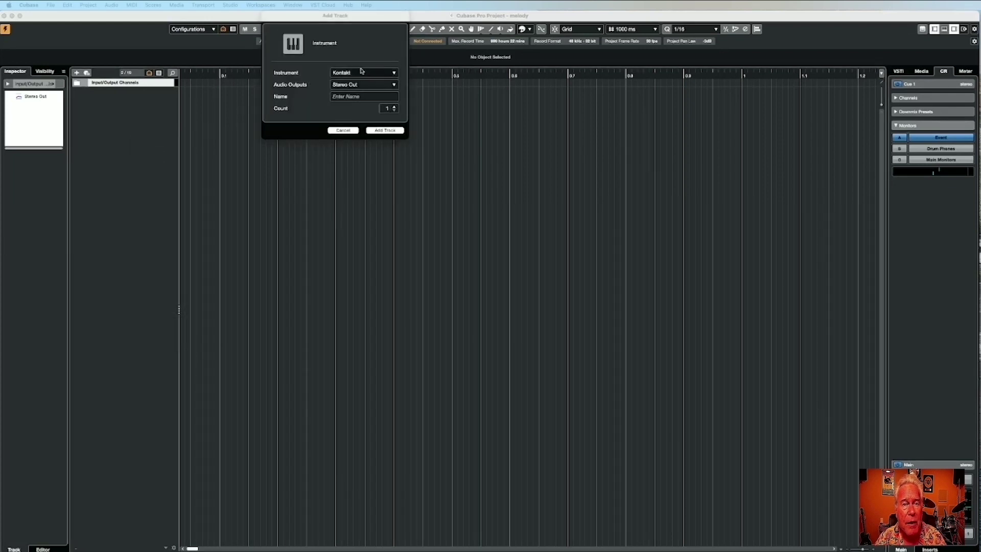
click(358, 98)
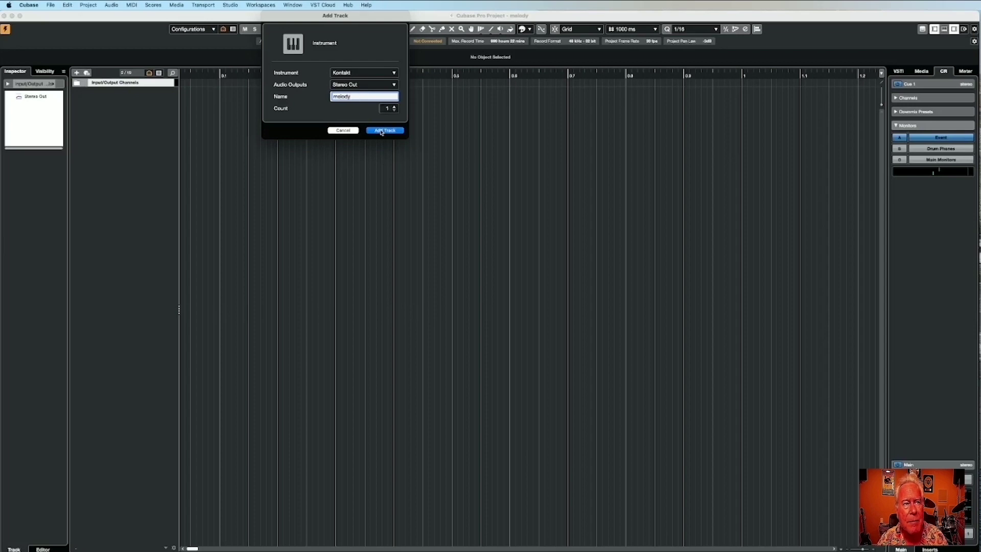
click(383, 130)
Arrange the Kontakt window beside the file browser and load owl 4.wav into Kontakt's rack as a new instrument.
drag(417, 15, 835, 17)
click(822, 526)
drag(980, 506, 834, 497)
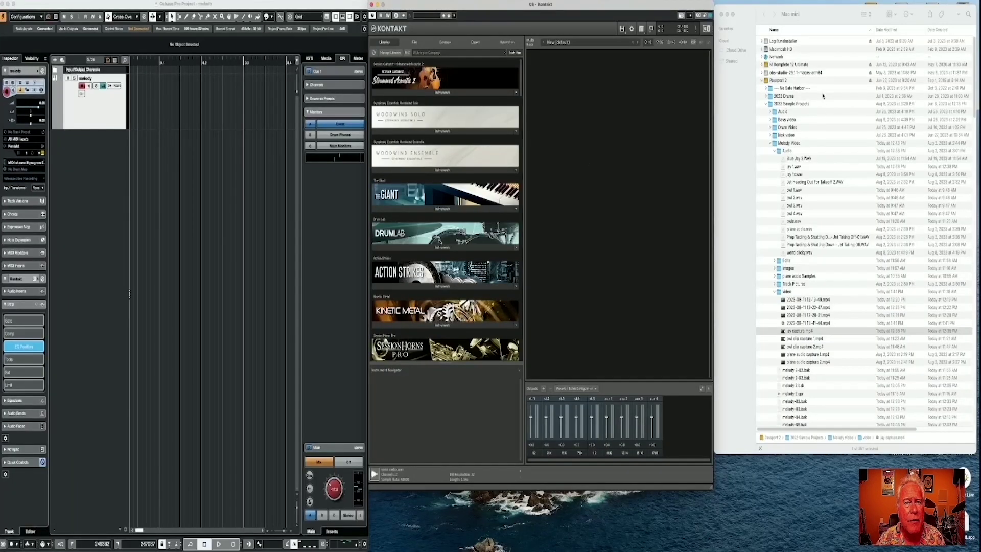
click(799, 214)
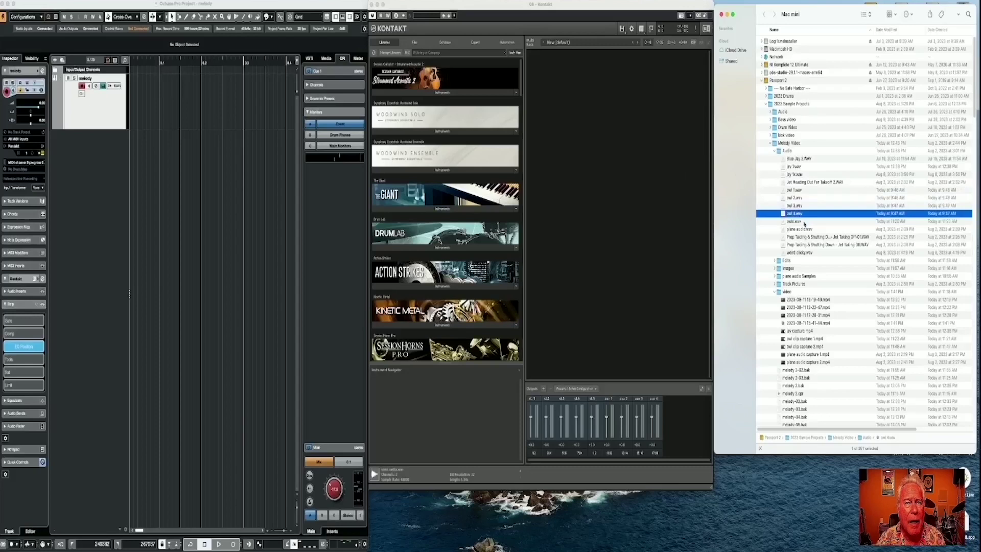
drag(800, 216, 613, 95)
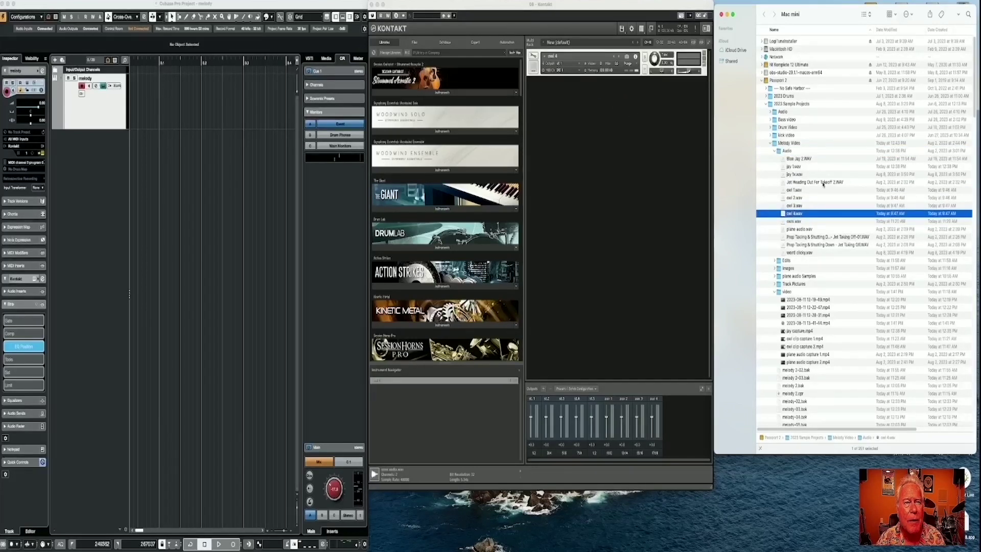
Load jay 1.wav and plane audio.wav into the empty area of Kontakt's rack as two separate instruments.
click(796, 167)
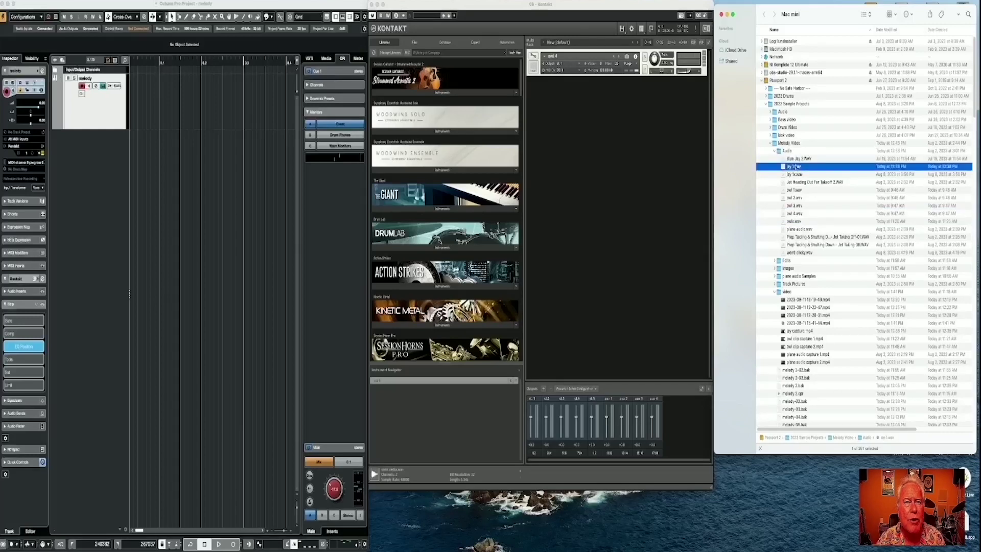
drag(721, 181, 624, 140)
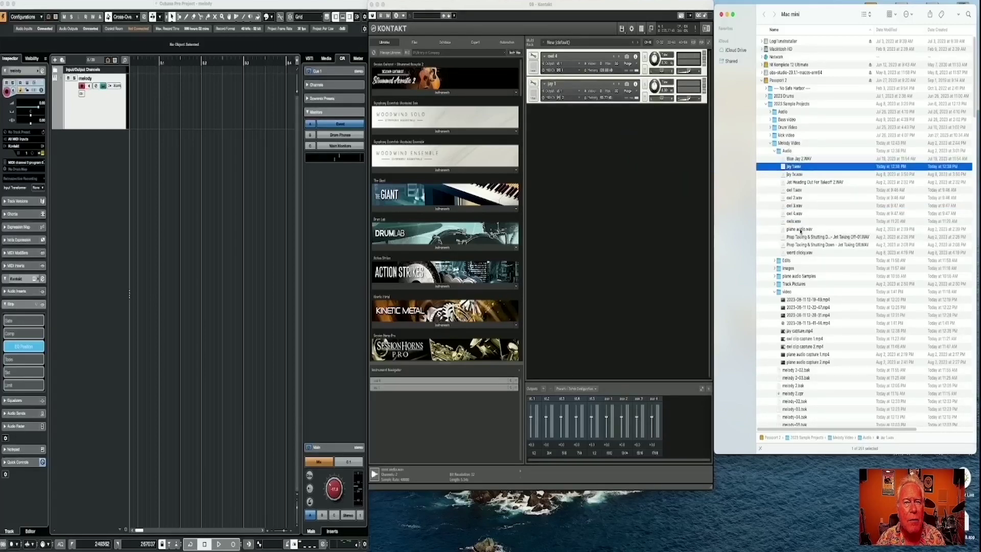
click(799, 230)
drag(803, 231, 633, 175)
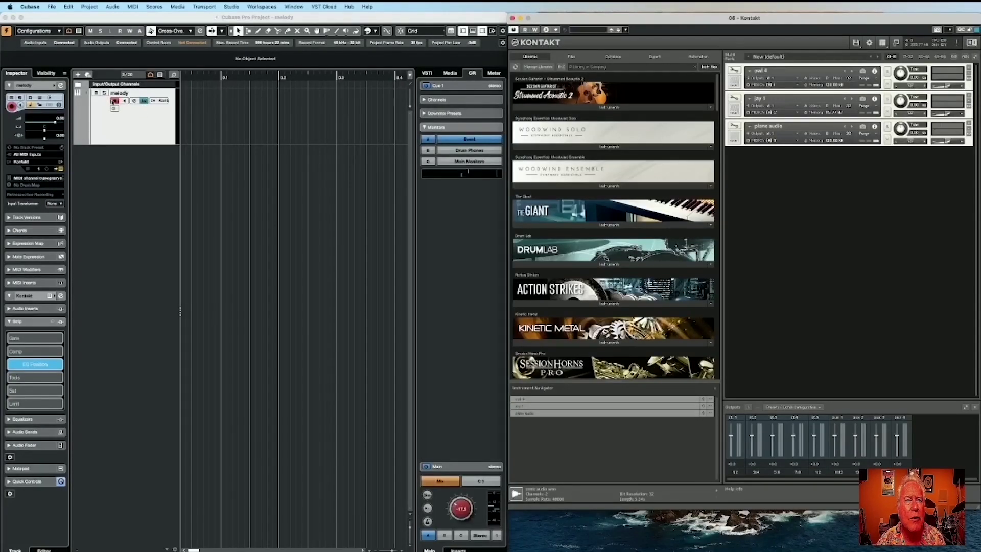
Record-enable the melody track and set the MIDI channel of owl 4, jay 1 and plane audio to Omni.
click(113, 101)
click(767, 85)
click(773, 93)
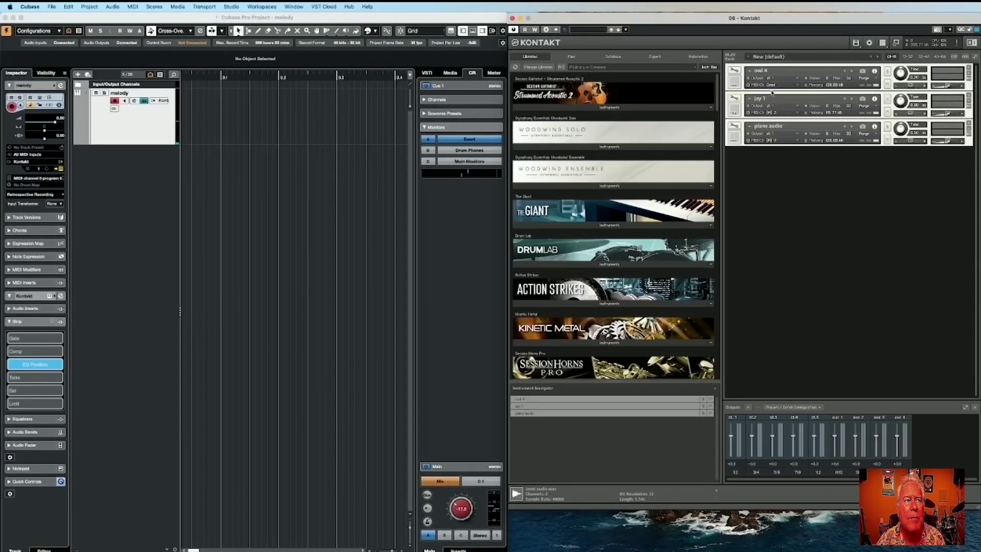
click(767, 112)
click(773, 121)
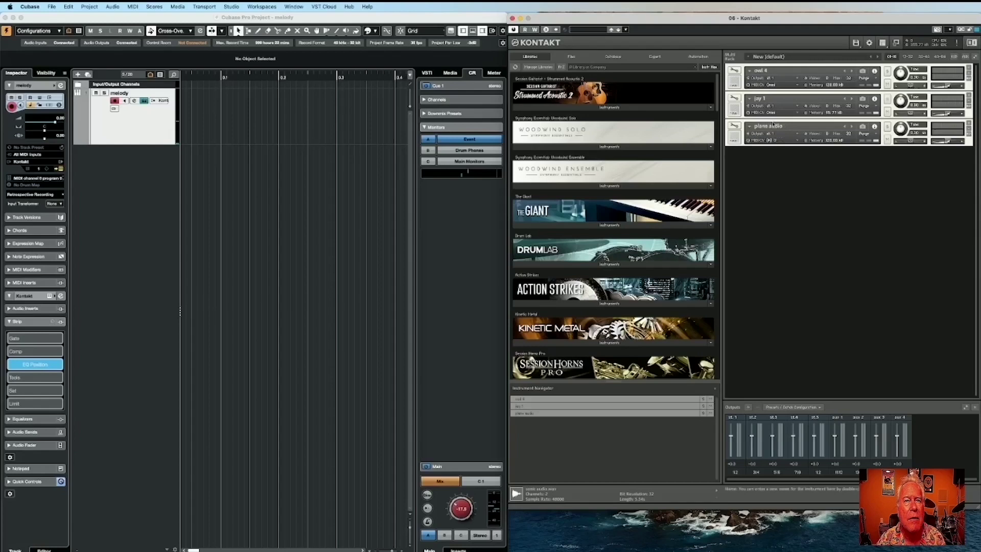
click(772, 141)
click(772, 149)
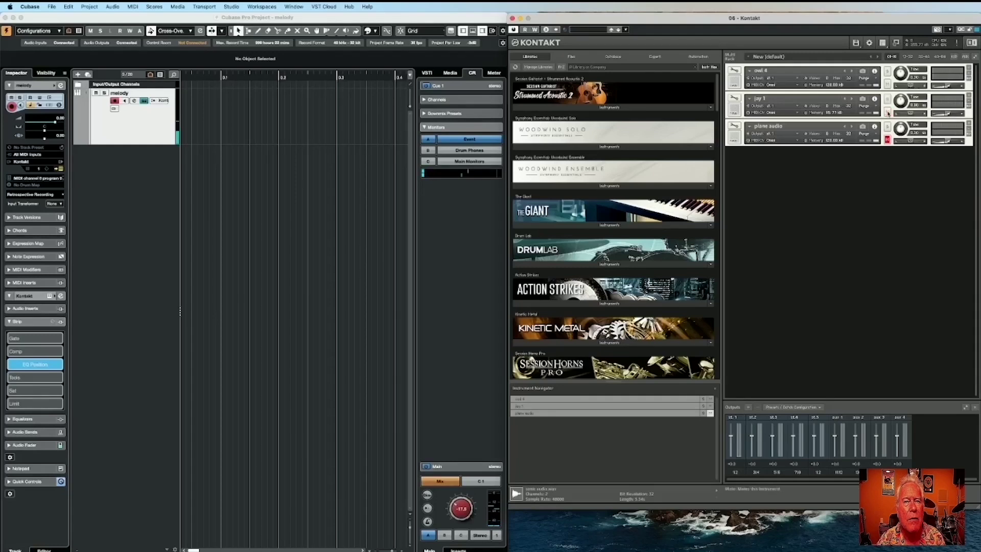
Mute the jay 1 and plane audio instruments in Kontakt, leaving only owl 4 audible.
click(888, 112)
click(887, 140)
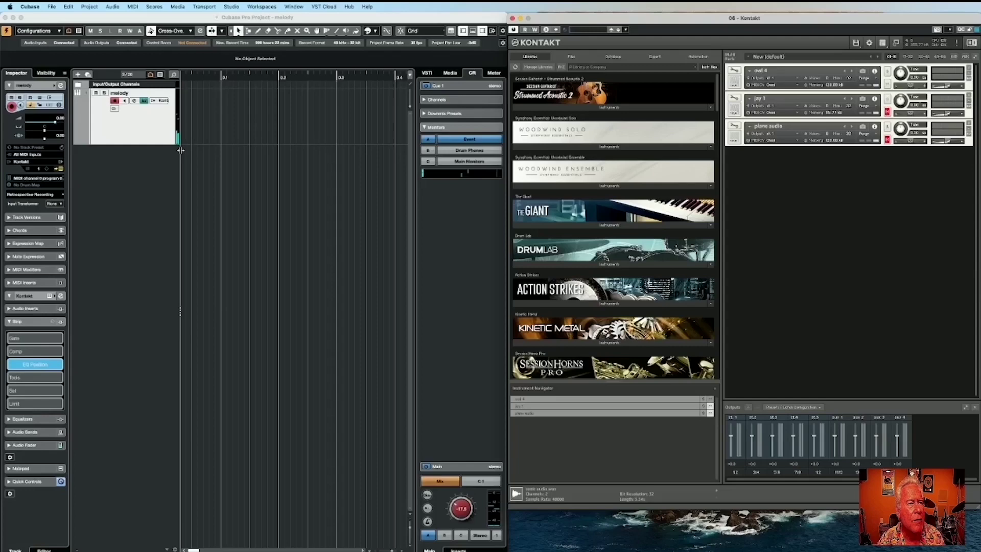
Add an instrument track named pitch with FM8 as its instrument.
right_click(130, 171)
click(163, 184)
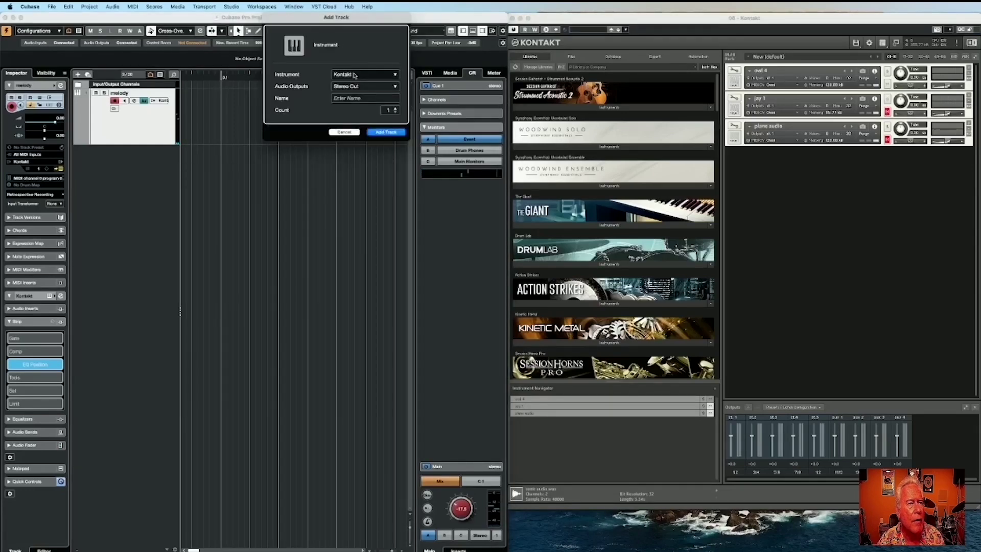
click(366, 74)
click(344, 123)
click(346, 98)
text(pi)
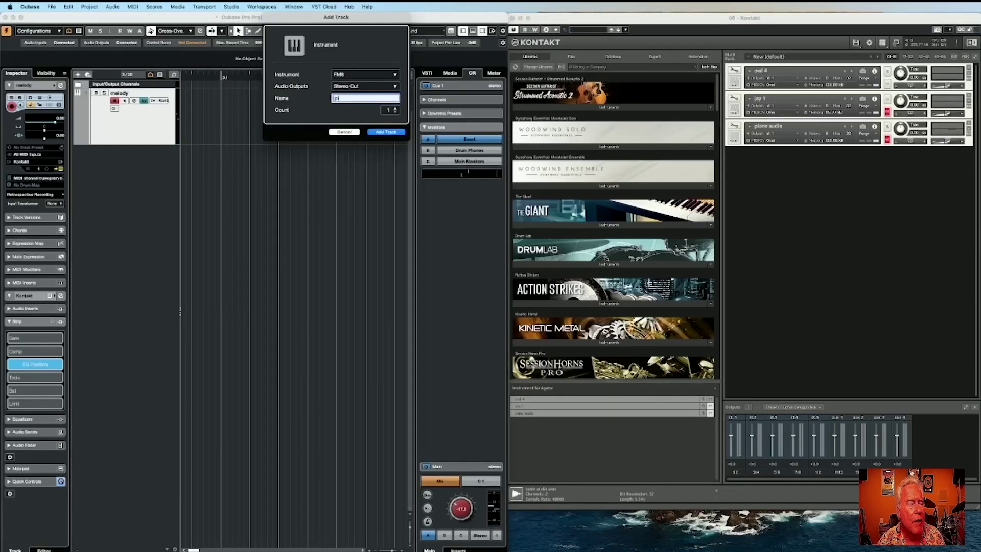
text(tch)
key(Return)
Load the first preset of the piano category in FM8 and close the FM8 window.
click(198, 194)
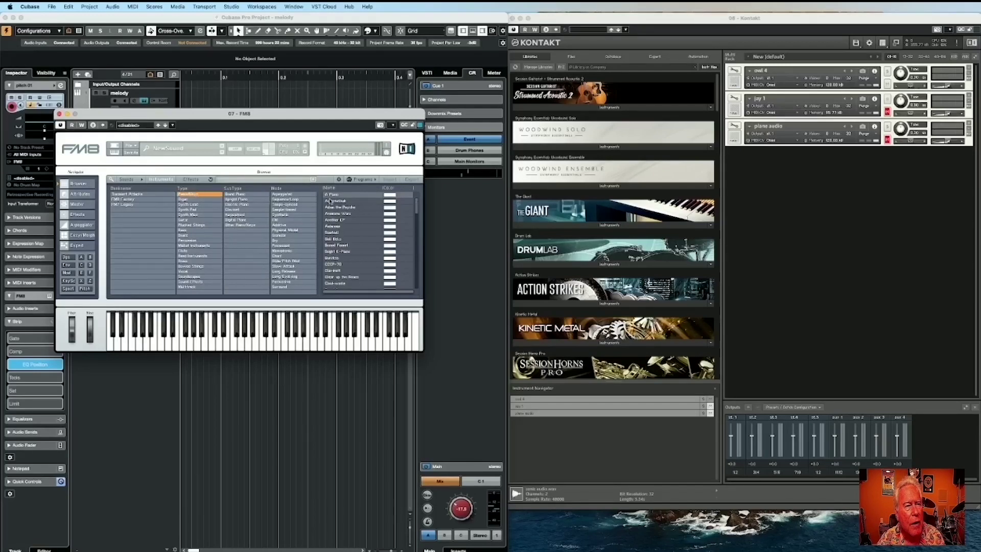
double_click(330, 196)
click(59, 114)
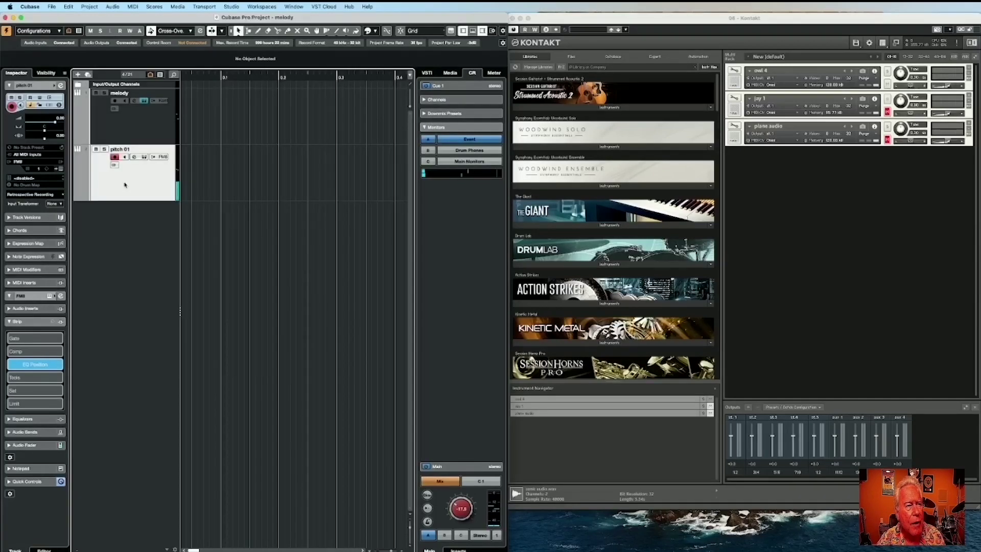
Tune the owl 4 instrument upward in Kontakt, checking it against the FM8 sound on the pitch 01 track.
click(130, 135)
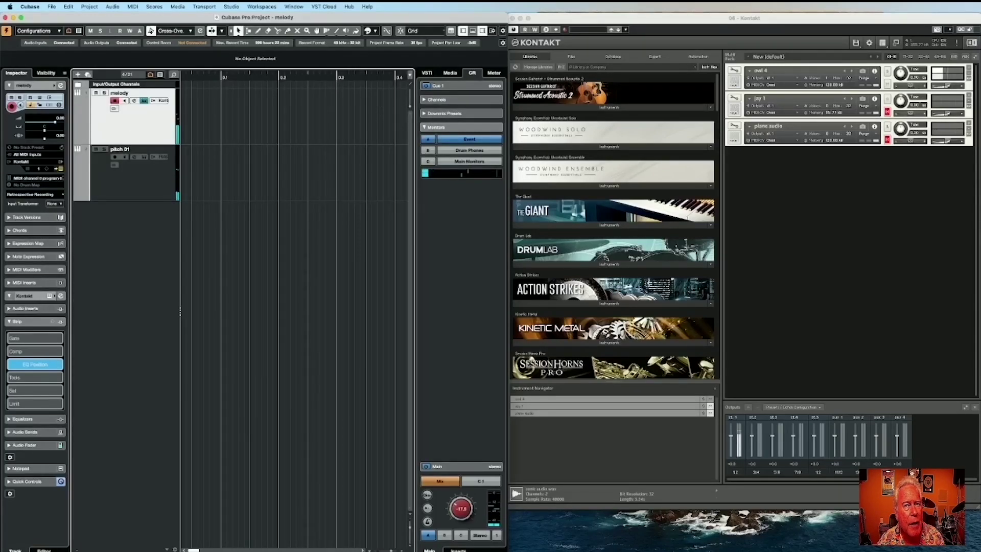
drag(901, 74, 902, 70)
click(125, 190)
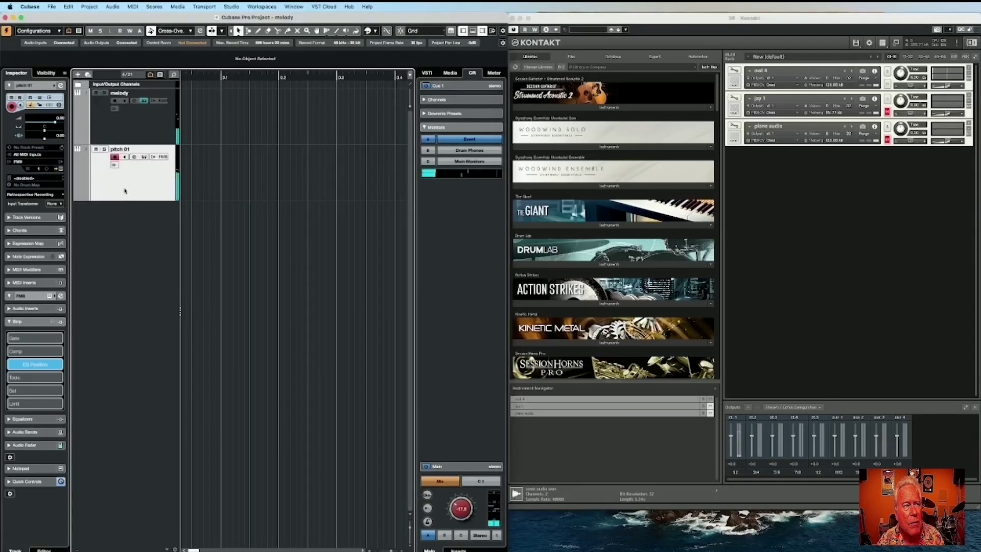
click(124, 136)
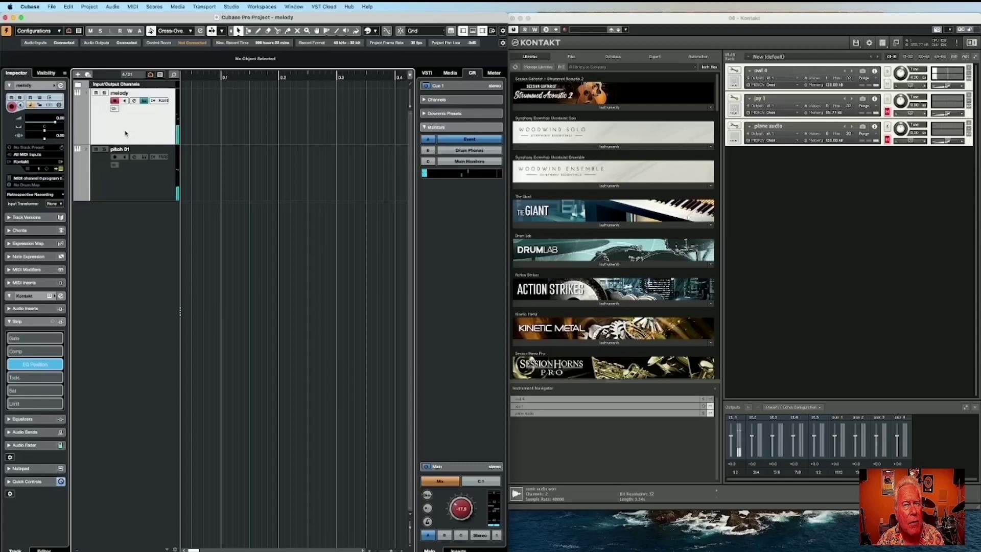
Open owl 4 for editing, show its waveform and move the sample end marker to the first third of the sound.
click(734, 71)
click(894, 97)
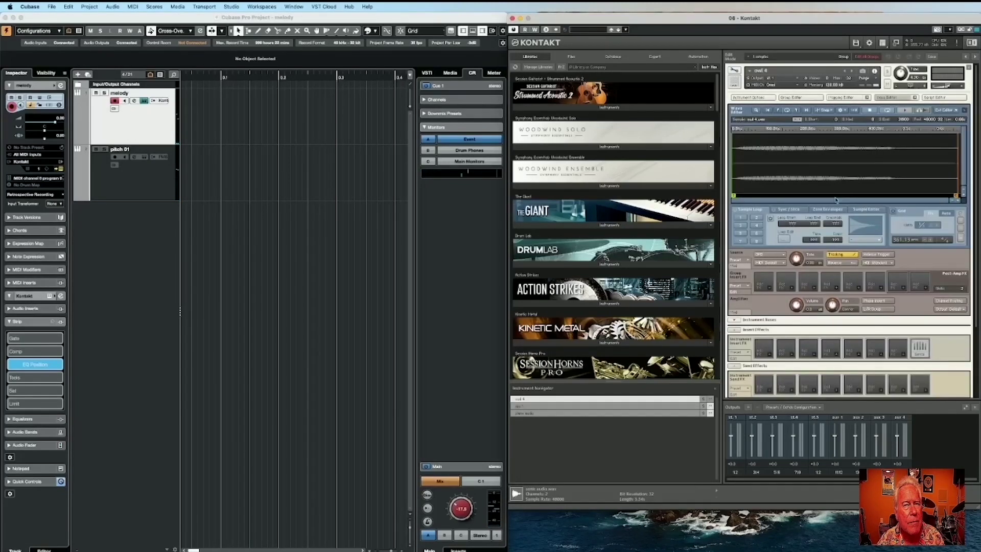
mouse_move(957, 196)
mouse_down()
mouse_move(771, 196)
mouse_move(800, 196)
mouse_up()
Fine-adjust owl 4's sample end marker to a slightly earlier point on the magnified waveform.
scroll(800, 196, up, 10)
drag(733, 201, 794, 202)
click(952, 201)
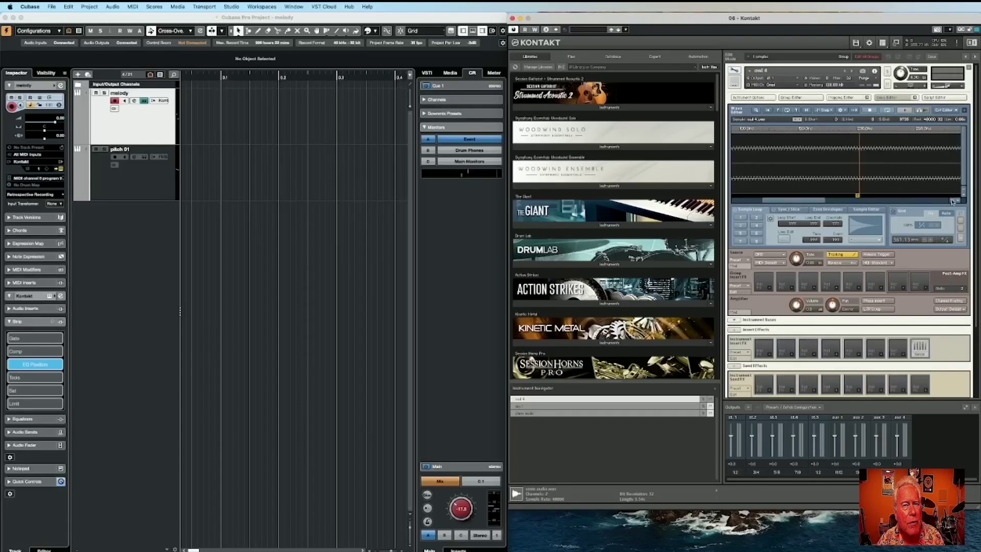
click(958, 201)
click(958, 201)
click(959, 202)
click(958, 202)
click(958, 201)
click(958, 201)
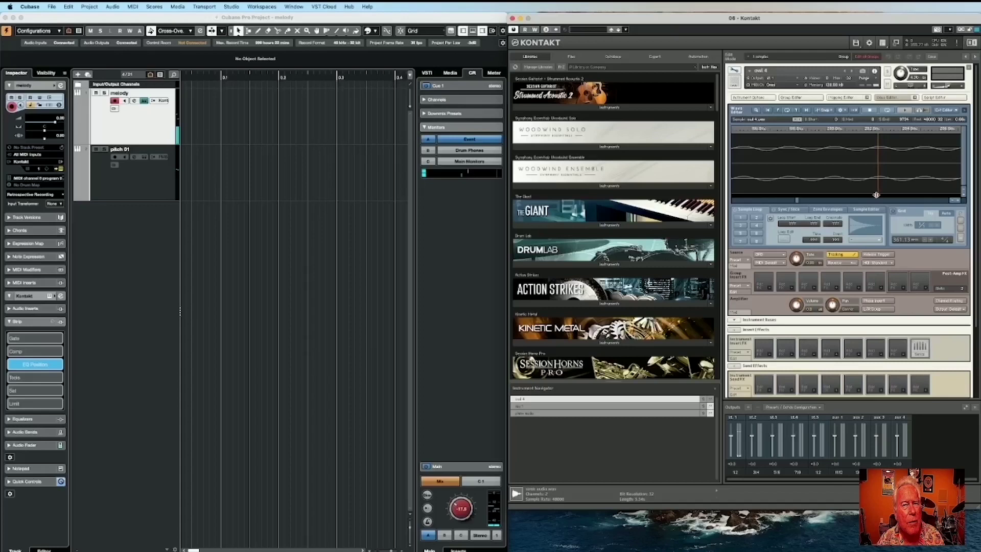
drag(876, 194, 864, 194)
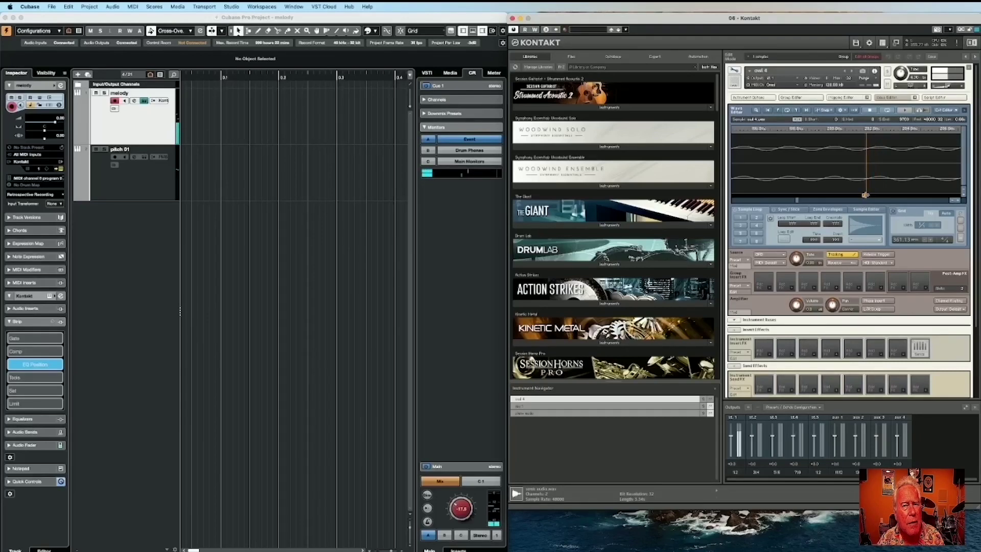
Shorten the release of owl 4's volume envelope and move its sample end marker later, near the middle of the waveform.
click(895, 98)
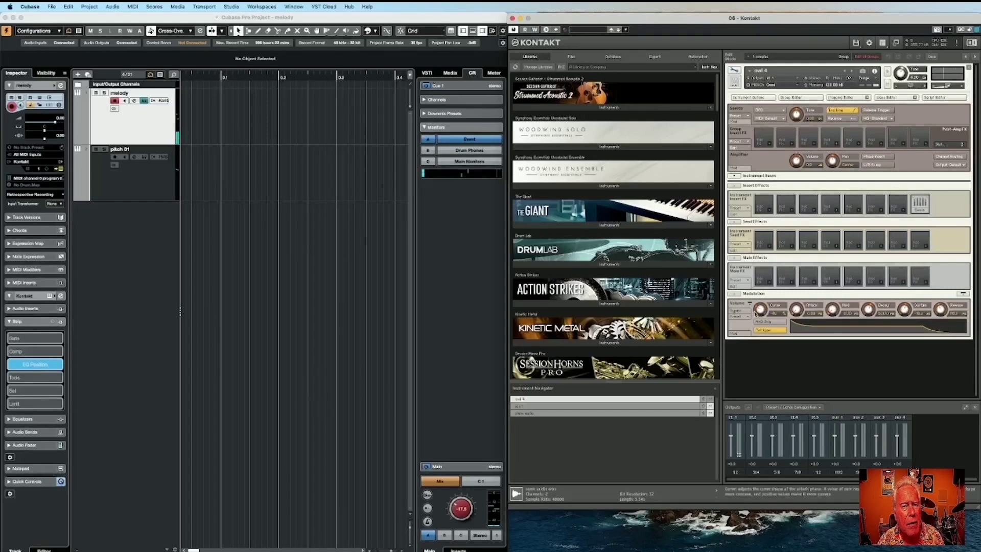
drag(941, 310, 943, 336)
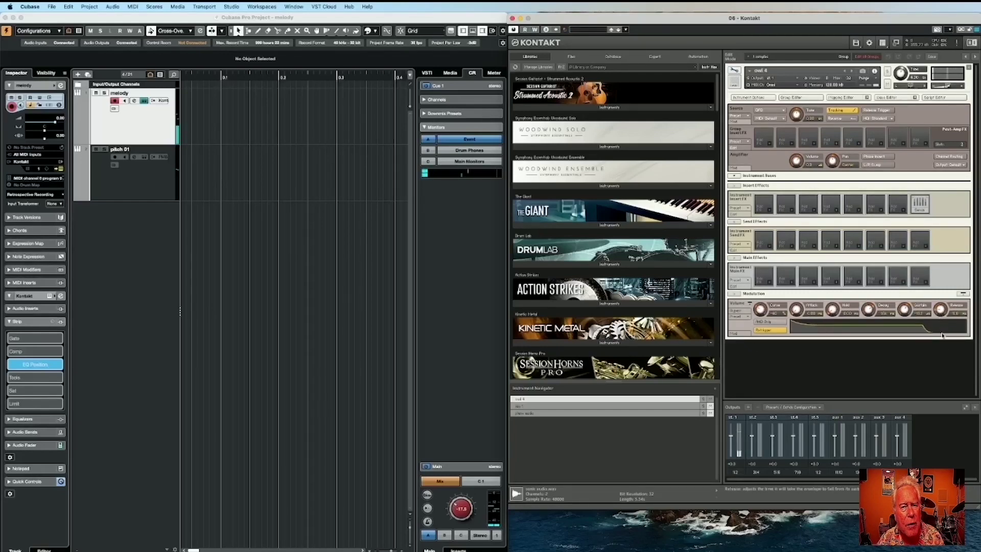
click(896, 97)
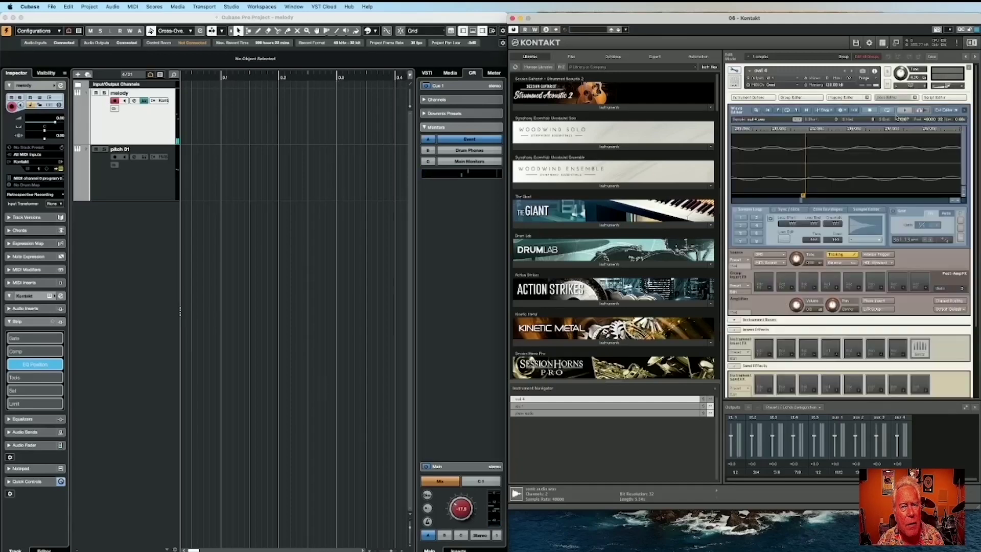
click(951, 201)
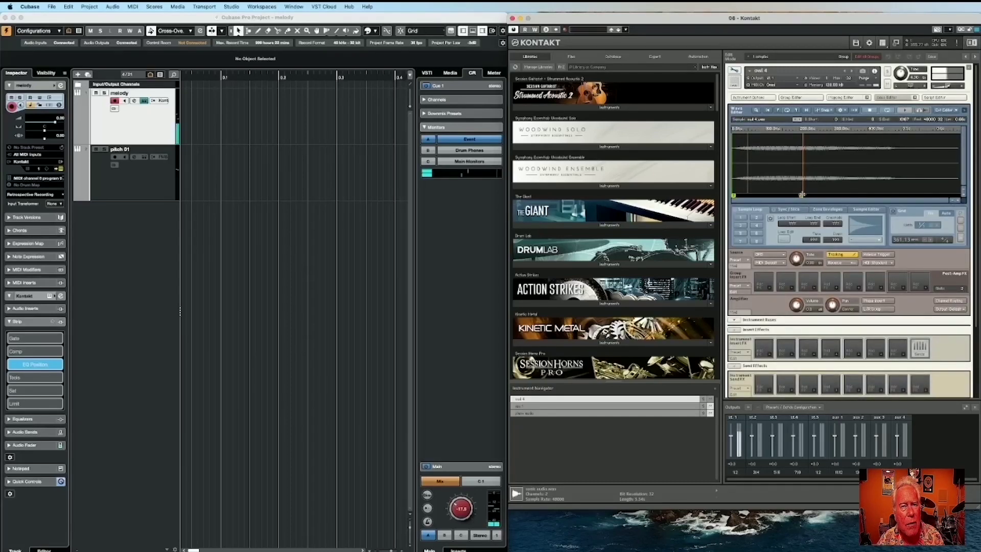
mouse_move(801, 195)
mouse_down()
mouse_move(855, 195)
mouse_move(835, 196)
mouse_up()
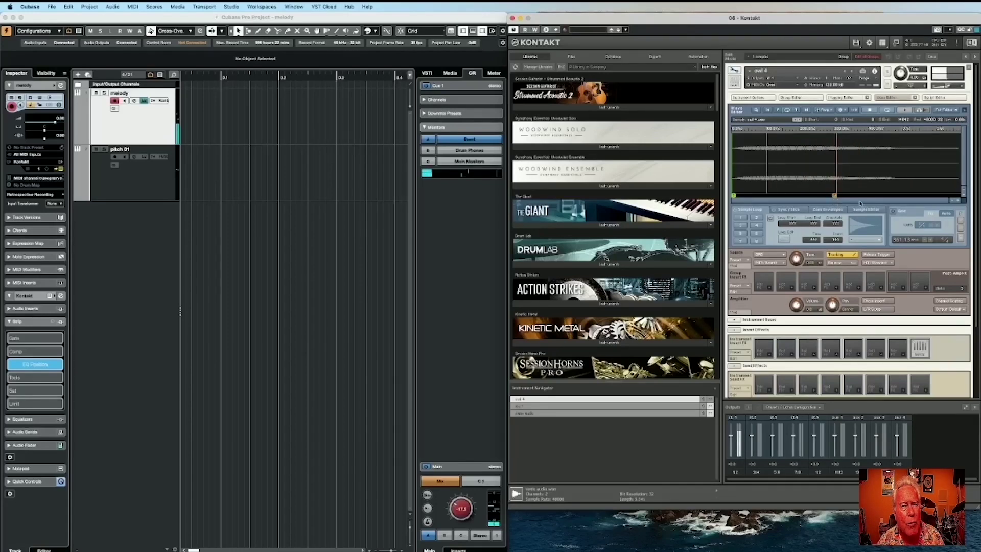
Nudge owl 4's sample end marker slightly later on the magnified waveform.
click(958, 202)
click(959, 202)
click(959, 202)
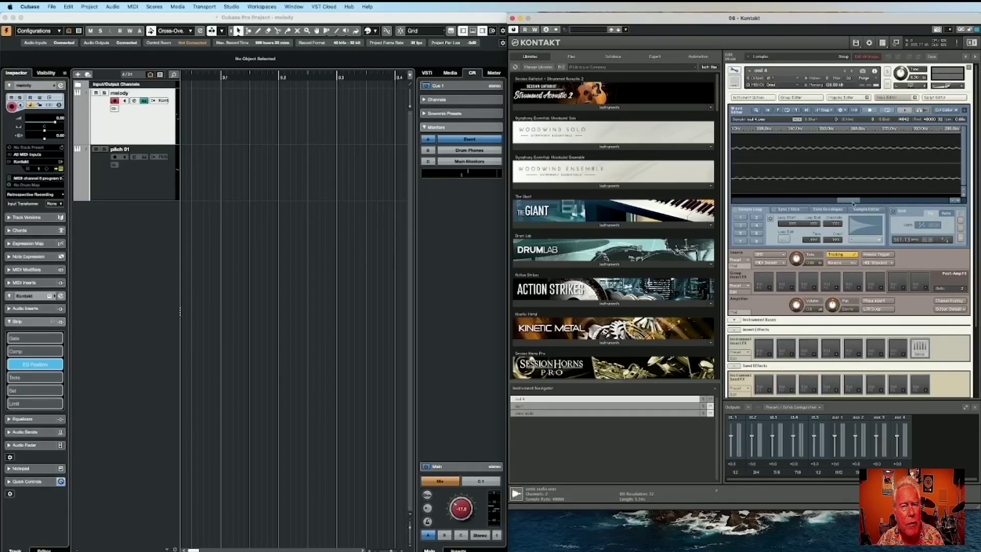
click(959, 202)
click(958, 202)
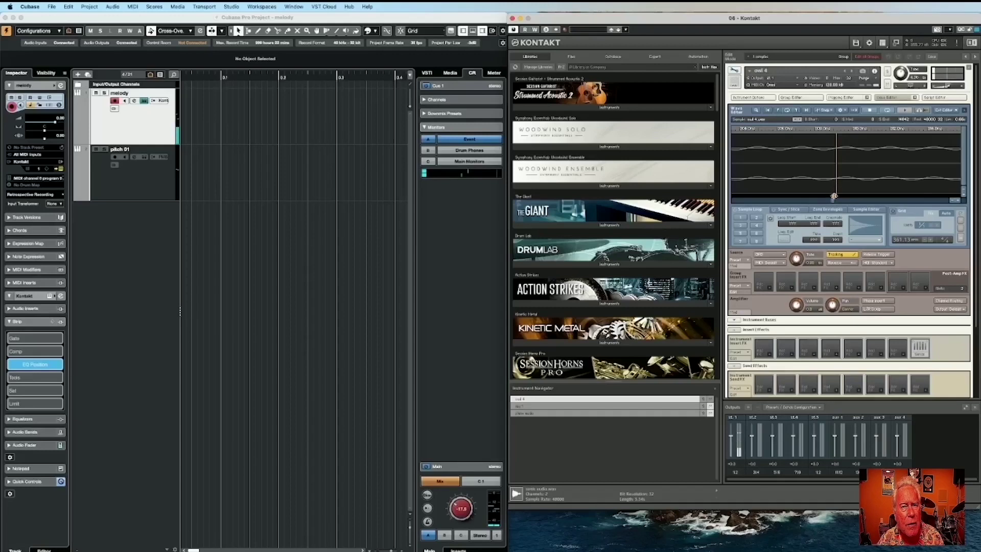
drag(834, 197, 836, 197)
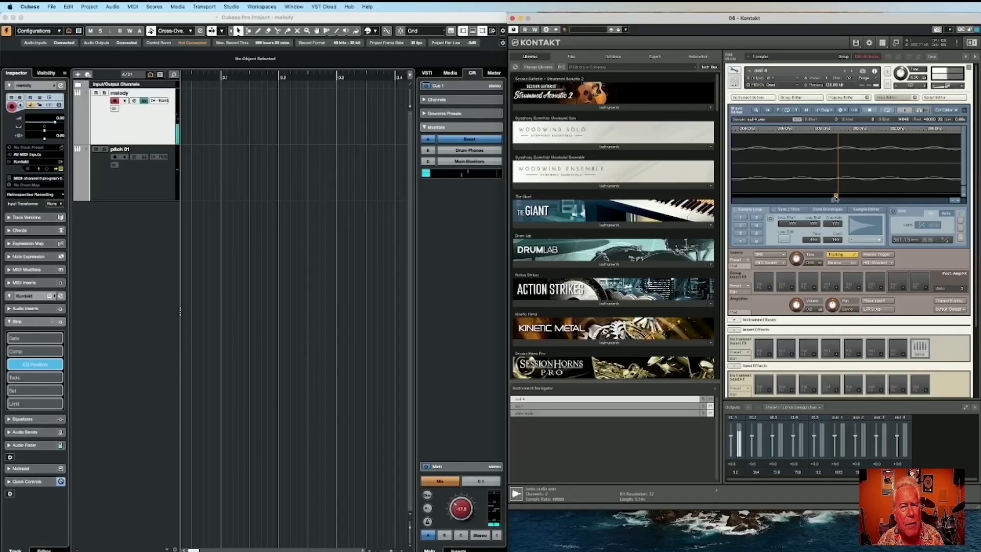
Adjust the release and raise the sustain of owl 4's volume envelope.
click(890, 97)
drag(942, 309, 944, 337)
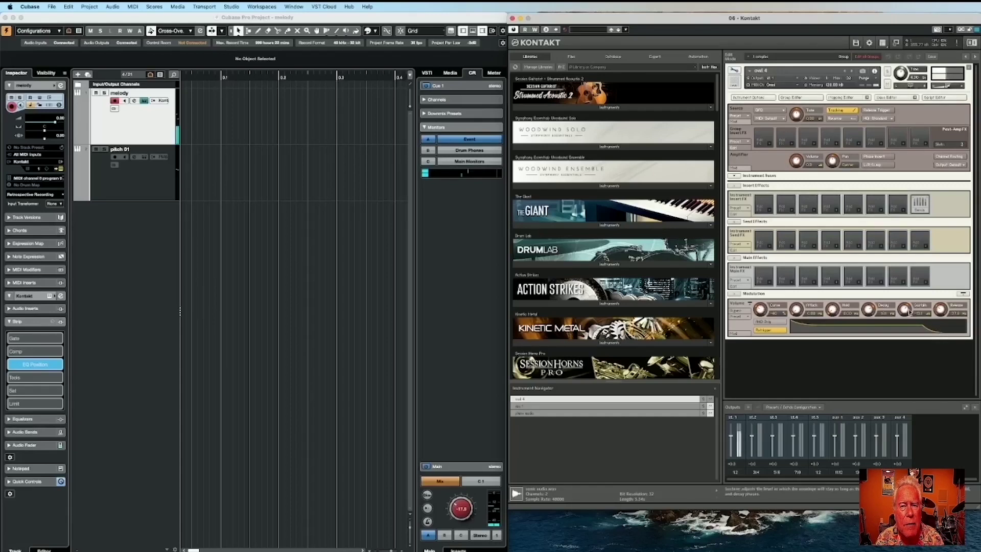
drag(906, 311, 905, 303)
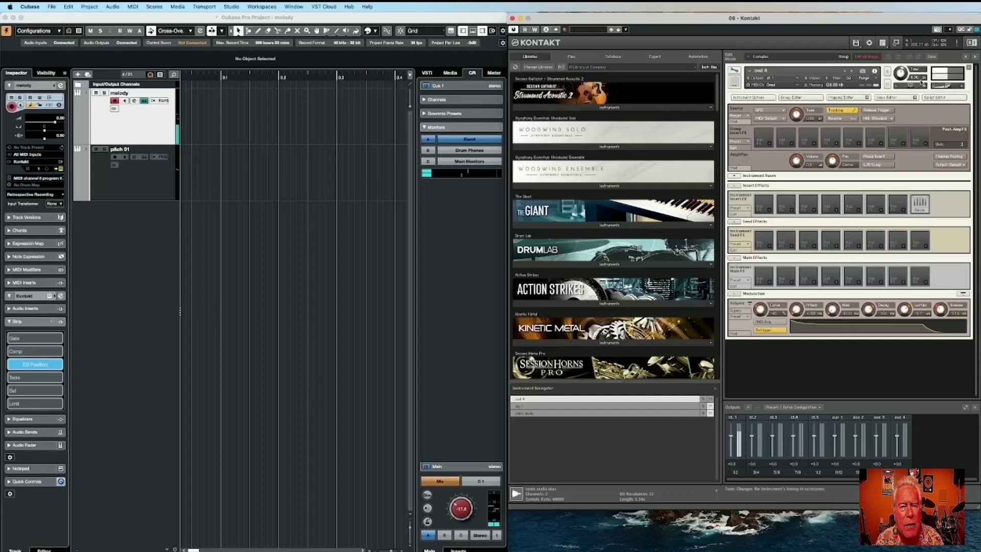
Fine-adjust owl 4's tuning while comparing the melody track with the pitch 01 reference track.
click(168, 179)
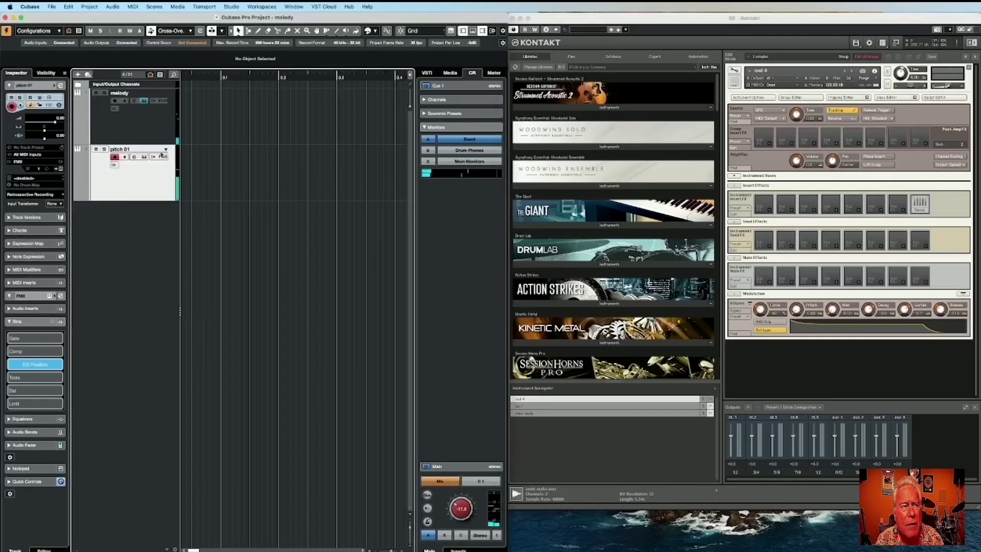
click(154, 131)
click(918, 78)
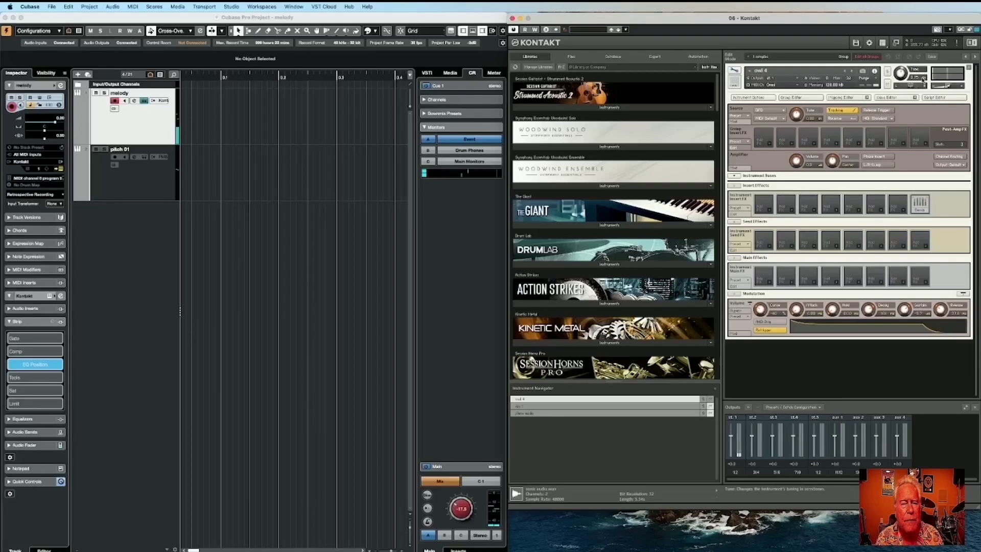
click(152, 196)
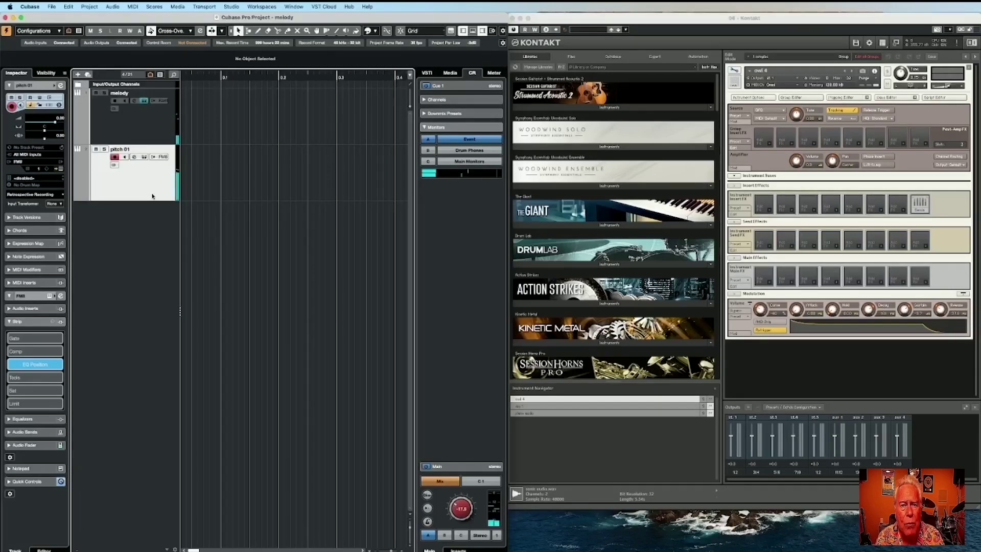
key(Up)
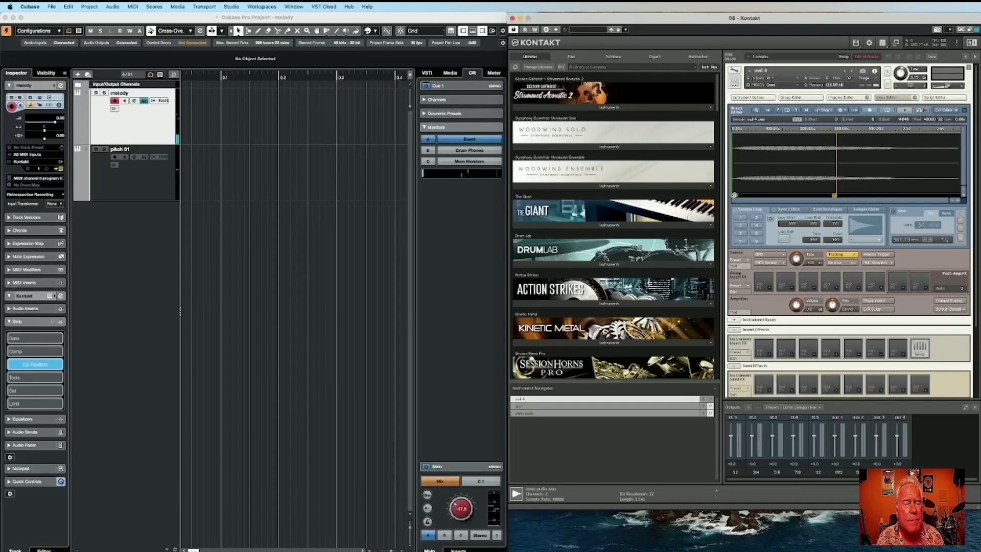
Move owl 4's sample start marker slightly later on the waveform and compare its pitch with pitch 01.
drag(734, 195, 751, 195)
click(154, 180)
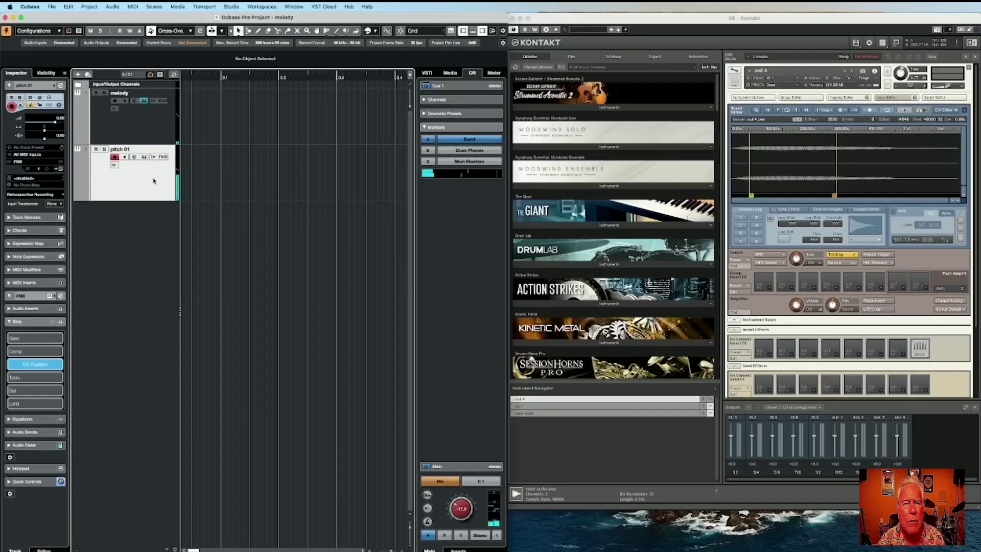
click(219, 137)
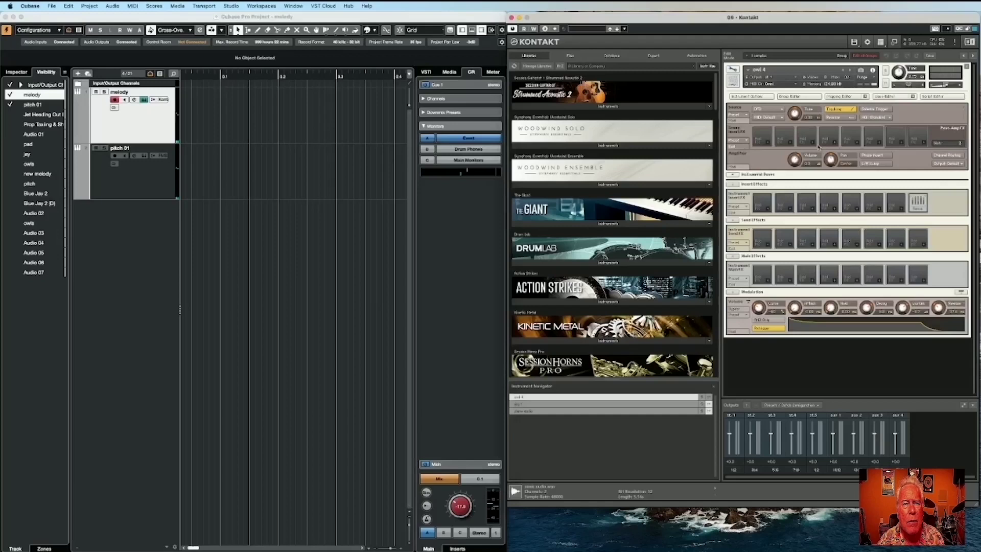
Route owl 4's amplifier output to Bus 1 and add a Reverb to that instrument bus.
click(948, 163)
click(928, 170)
click(733, 175)
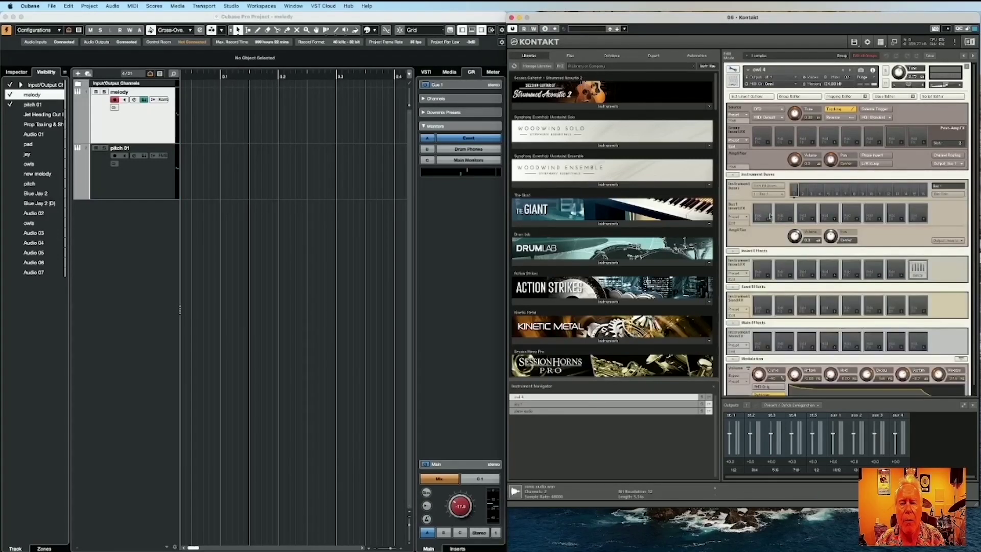
click(768, 219)
mouse_move(780, 268)
click(818, 278)
Load a factory preset into owl 4's bus reverb and return to the instrument rack.
click(736, 243)
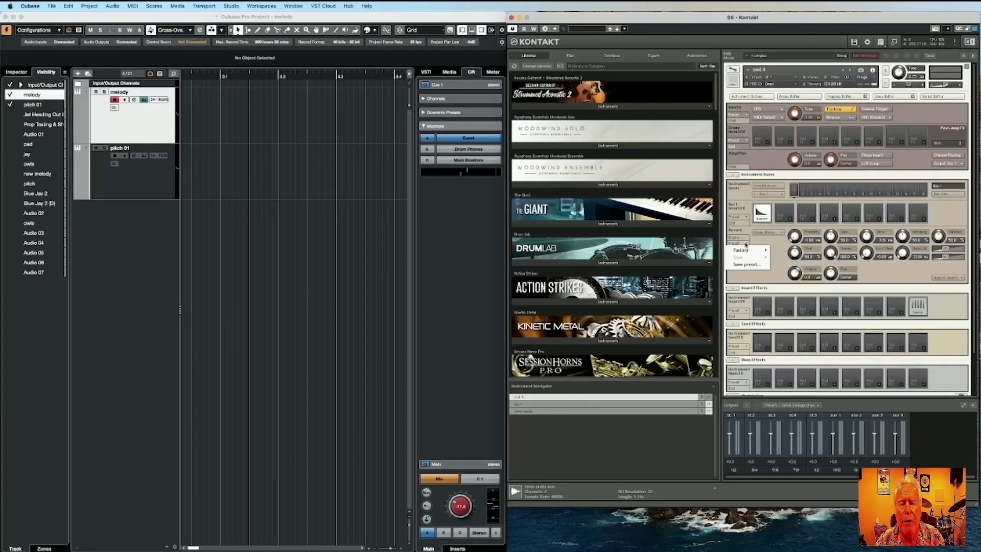
mouse_move(742, 250)
click(790, 265)
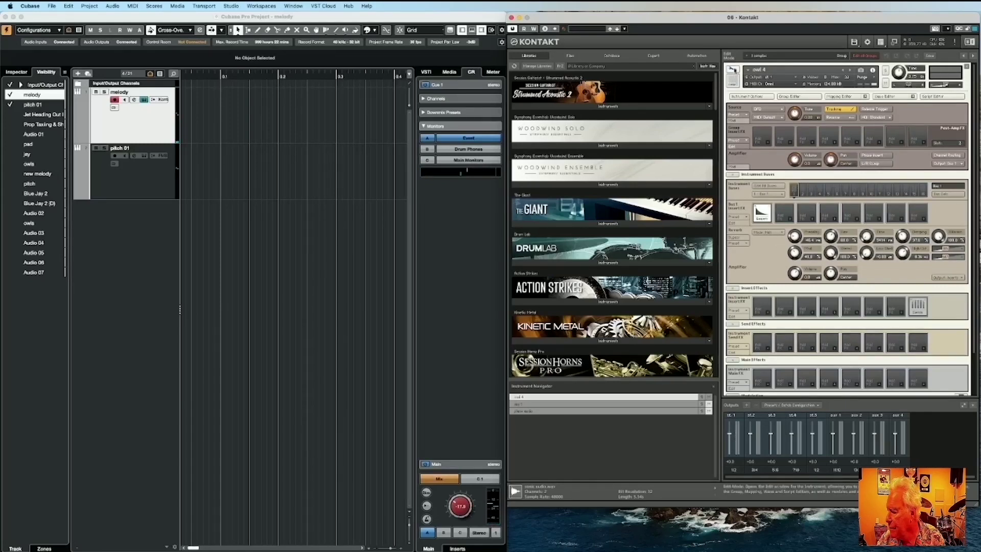
click(734, 69)
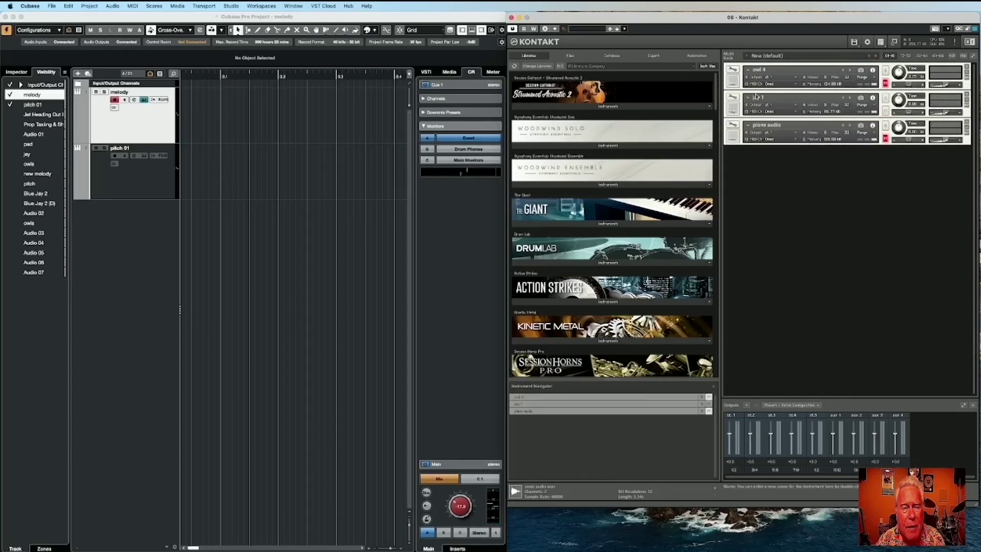
Open jay 1 for editing, move its sample end marker to a little over a third of the waveform and compare it with pitch 01.
click(733, 97)
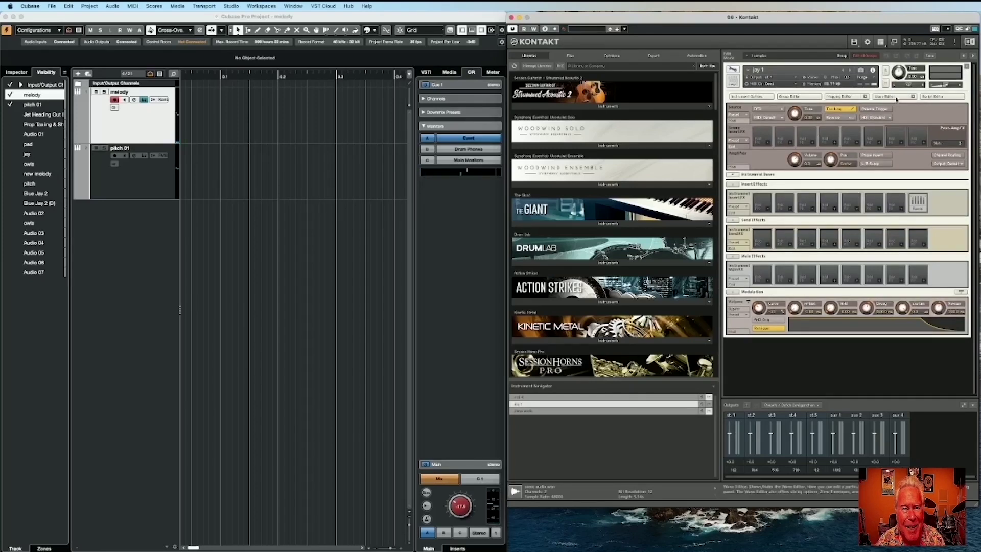
click(145, 170)
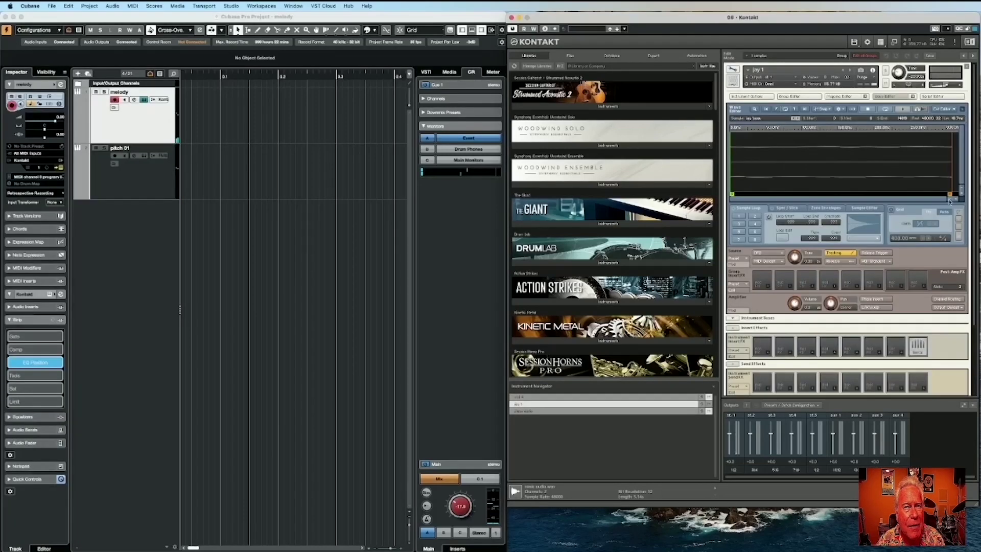
drag(817, 199, 815, 198)
click(153, 184)
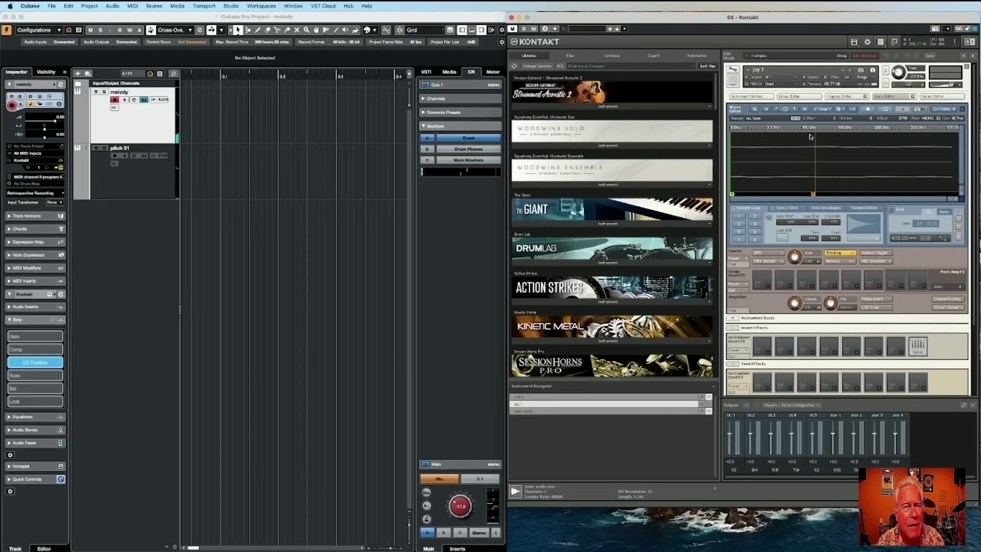
Add an SV HP1 highpass filter to jay 1's group inserts and return to the instrument rack.
click(892, 96)
click(779, 141)
mouse_move(787, 148)
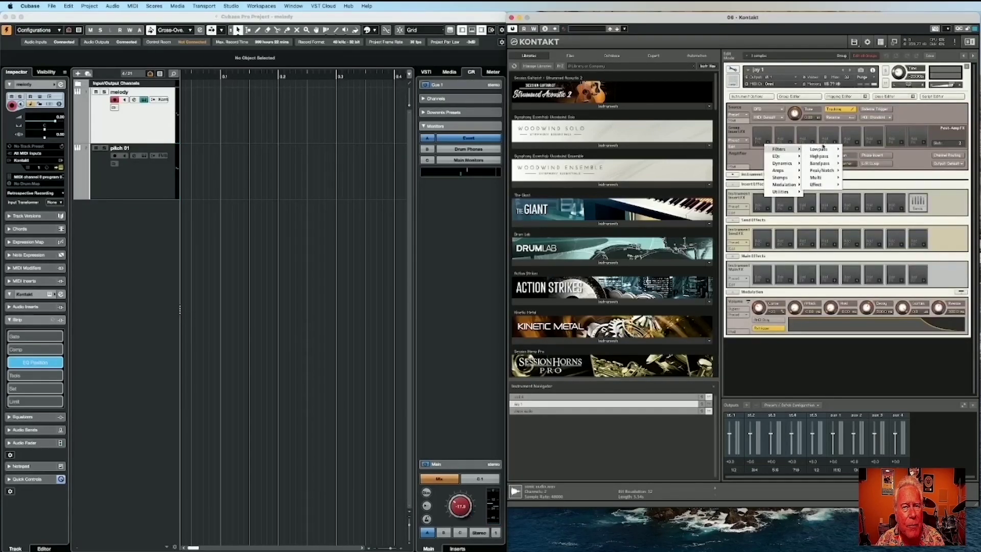
mouse_move(820, 156)
click(859, 157)
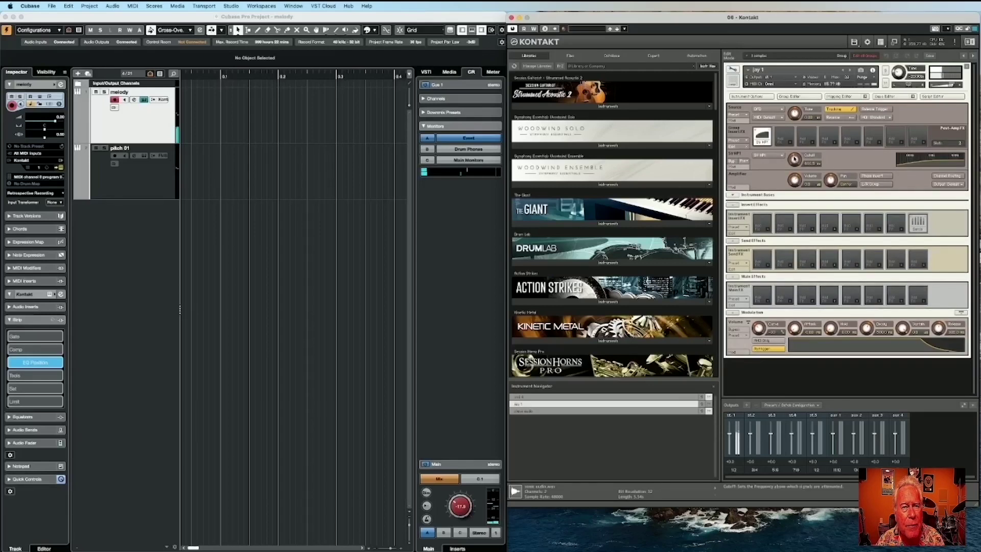
click(733, 69)
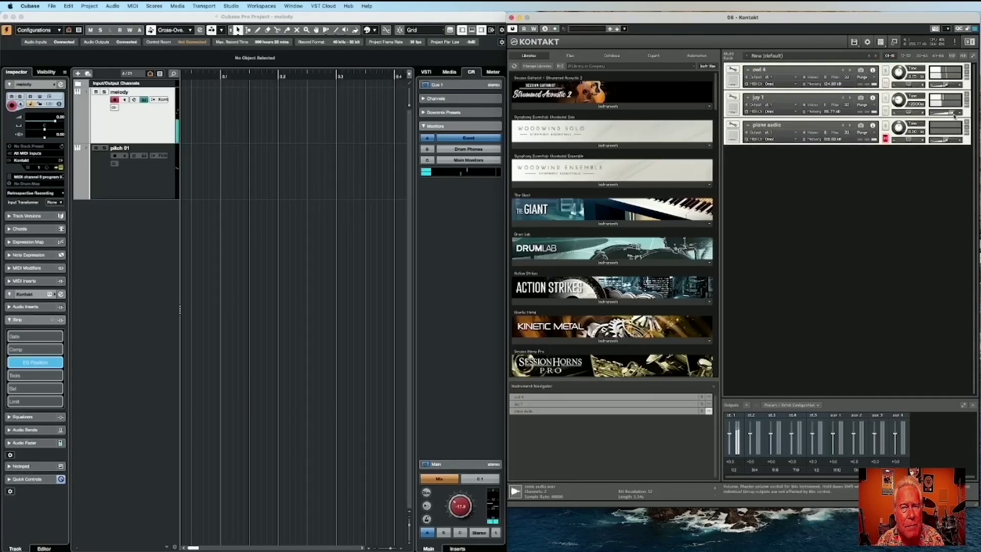
Lower jay 1's volume in the rack and unmute plane audio so it can be heard alone.
drag(955, 115, 946, 116)
drag(947, 116, 946, 115)
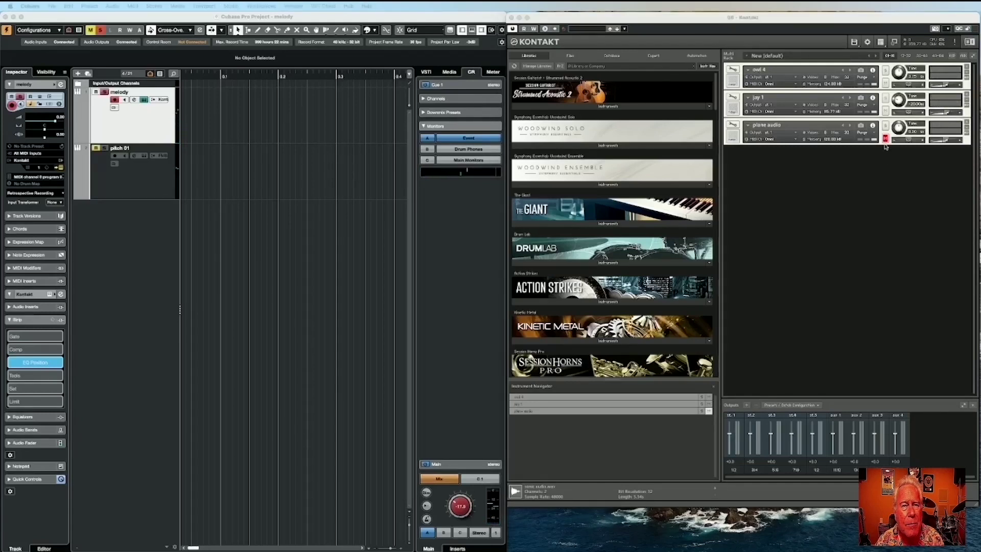
click(886, 138)
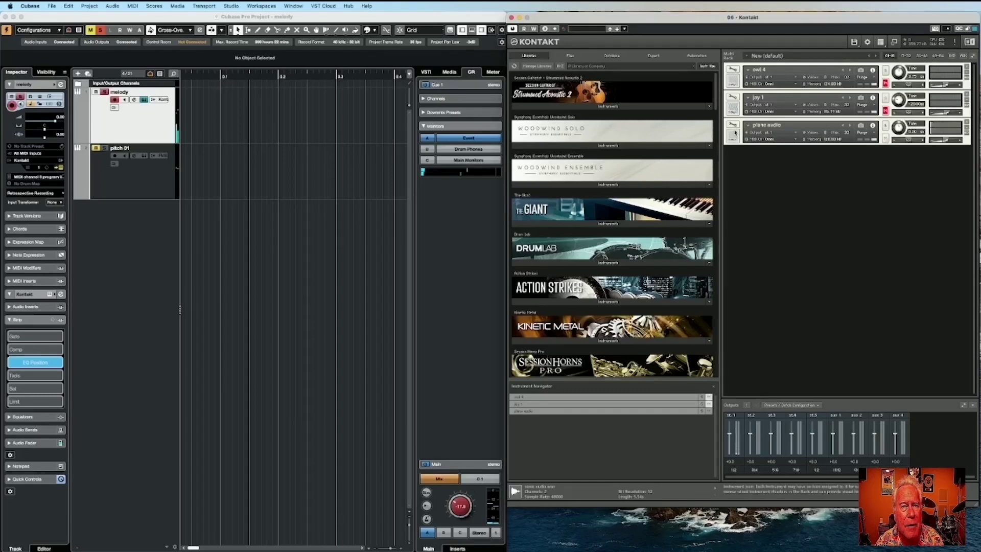
Open plane audio for editing and adjust its tuning against the pitch 01 reference track.
click(734, 130)
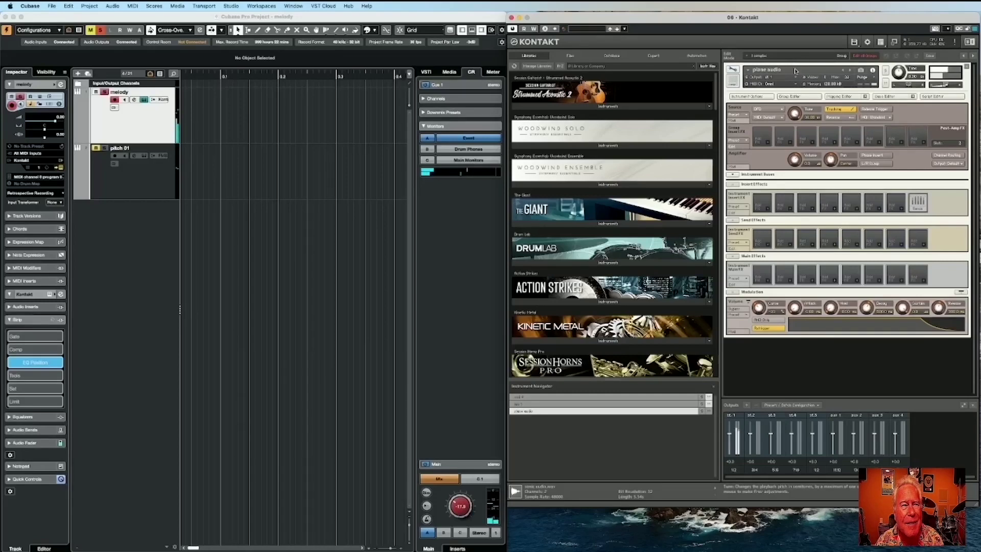
click(136, 181)
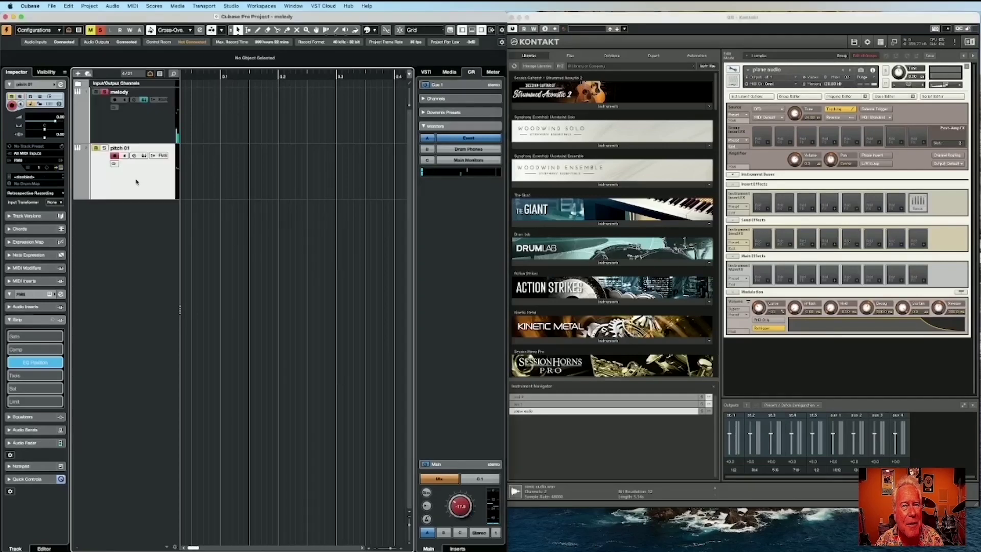
click(137, 134)
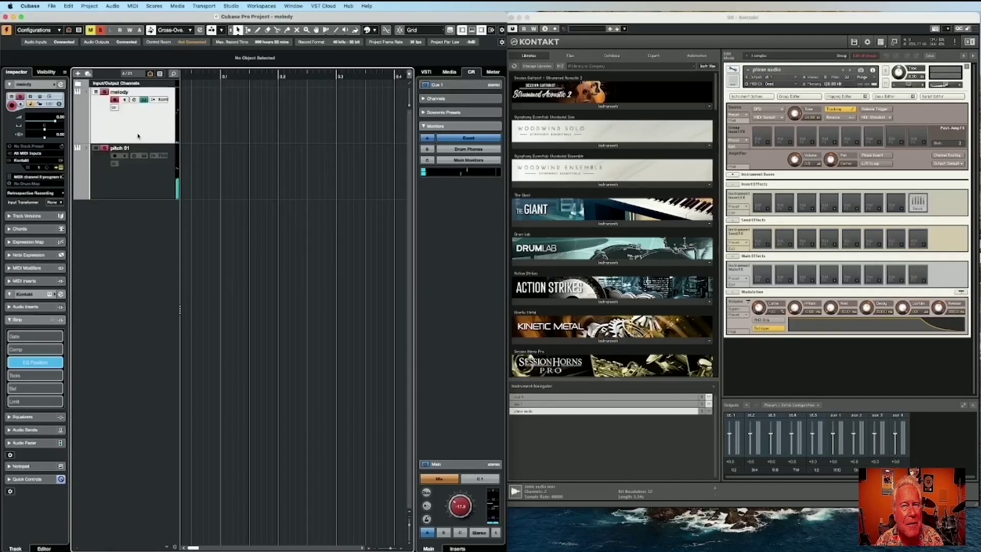
click(795, 113)
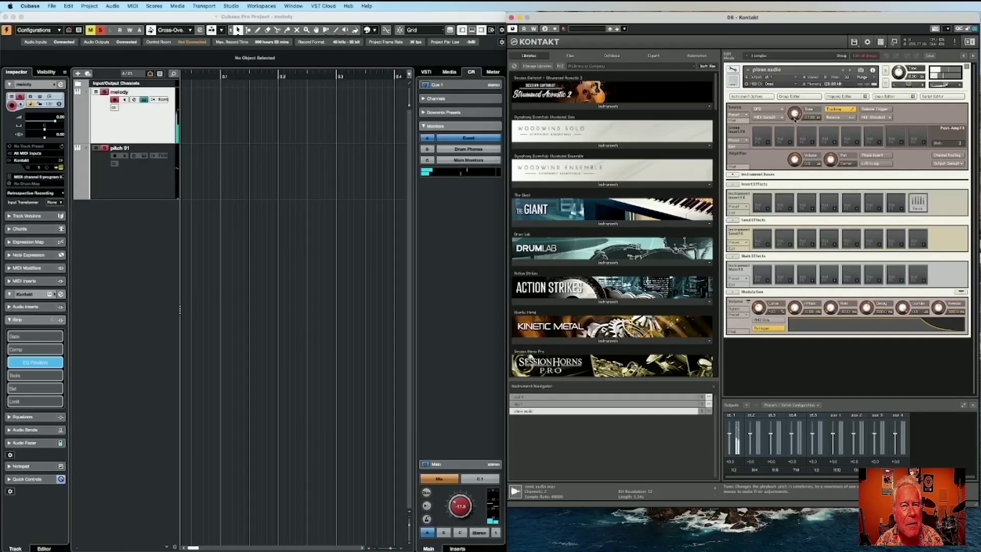
Add a Legacy HP1 highpass filter to plane audio's group inserts and adjust its cutoff.
click(767, 145)
mouse_move(780, 148)
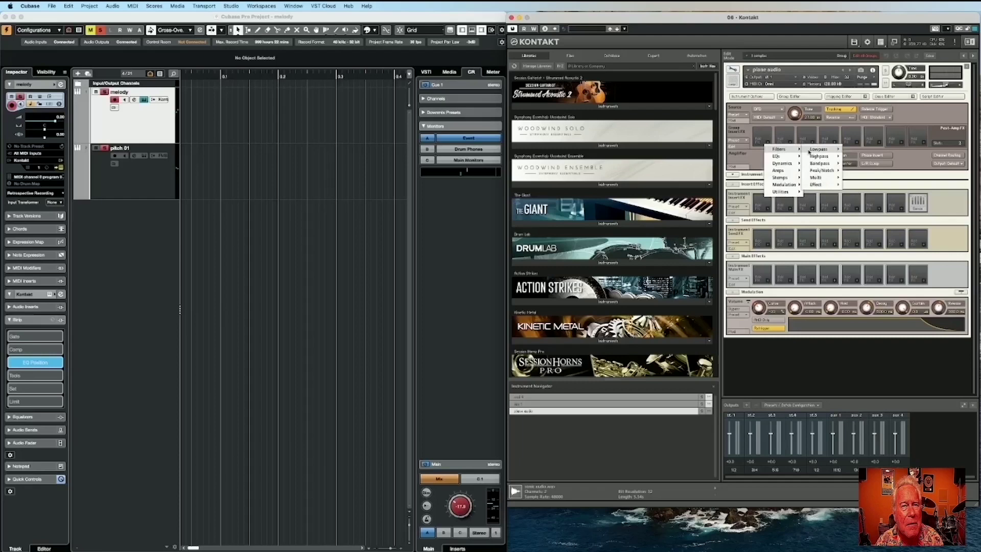
mouse_move(820, 156)
click(861, 234)
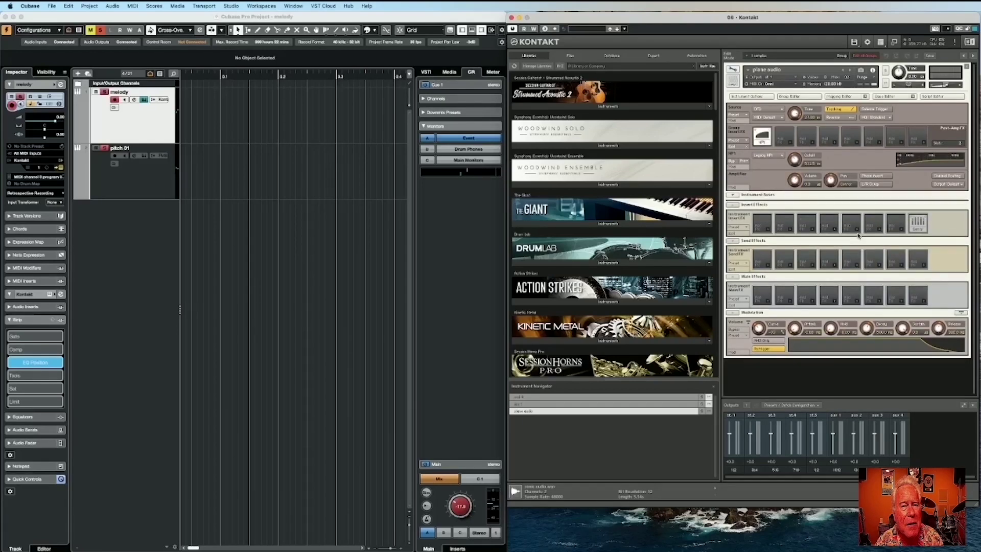
drag(793, 141, 793, 155)
Add a Solid G-EQ after plane audio's highpass filter and adjust its low and mid bands.
click(791, 144)
click(841, 157)
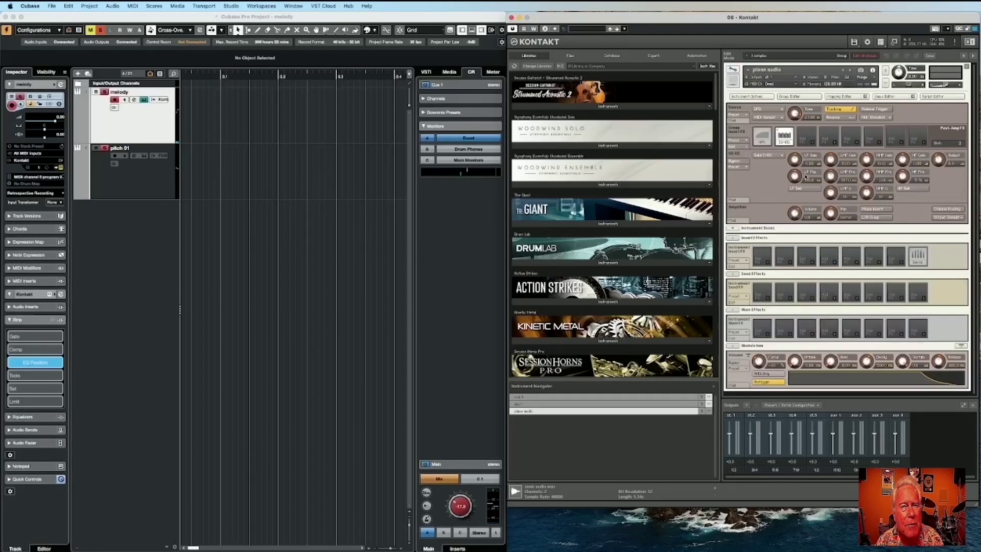
drag(795, 164, 832, 165)
drag(831, 178, 867, 154)
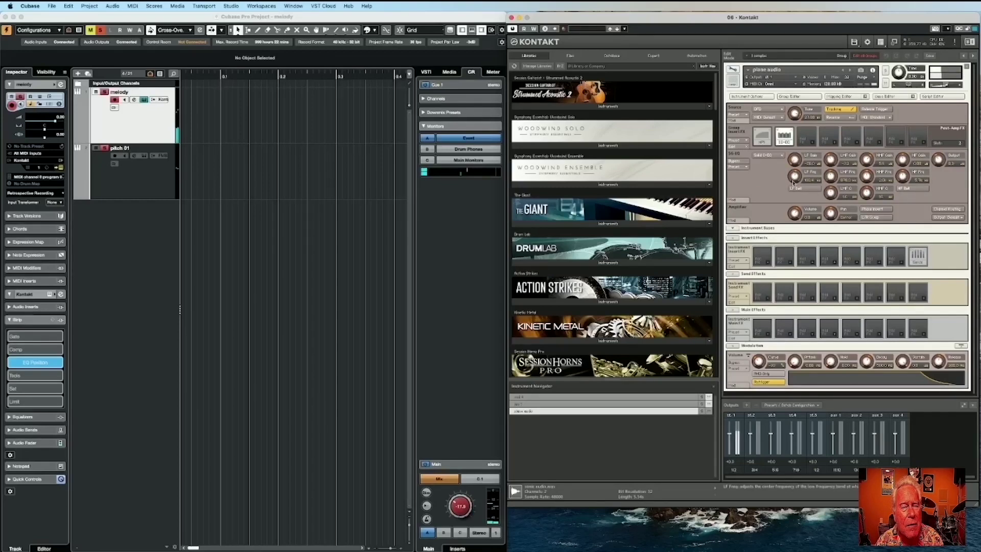
Add a compressor after plane audio's EQ, load one of its factory presets and adjust its settings.
click(813, 144)
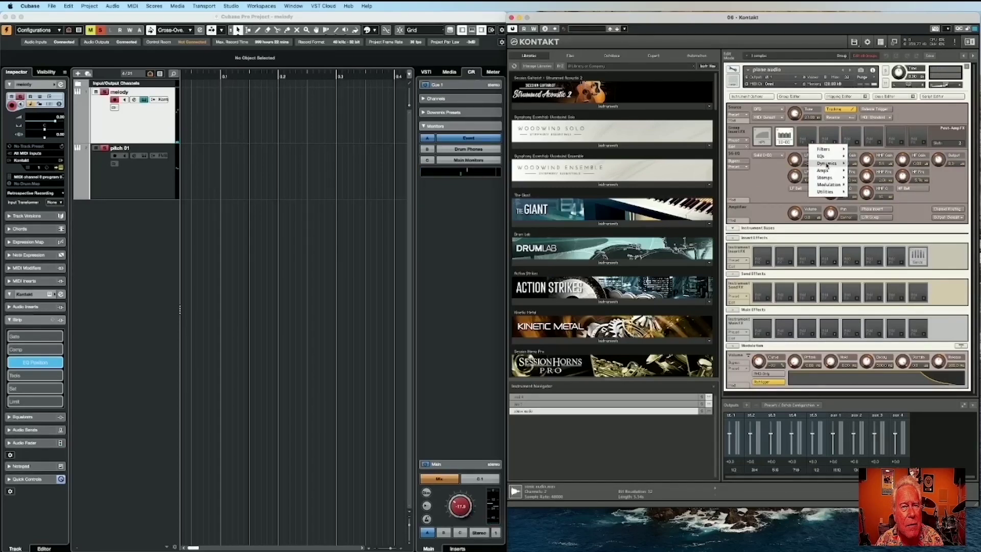
mouse_move(827, 163)
click(869, 162)
click(747, 160)
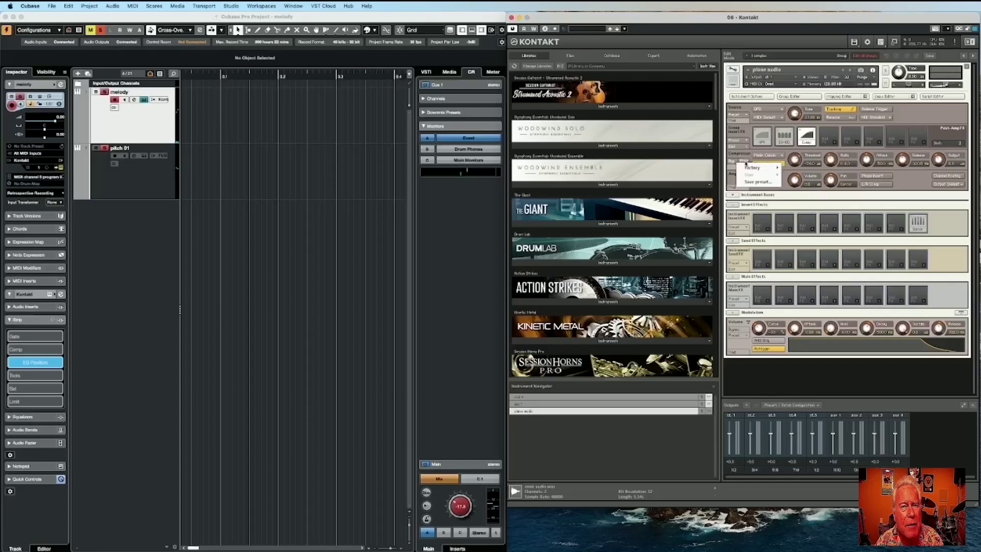
mouse_move(764, 164)
click(798, 211)
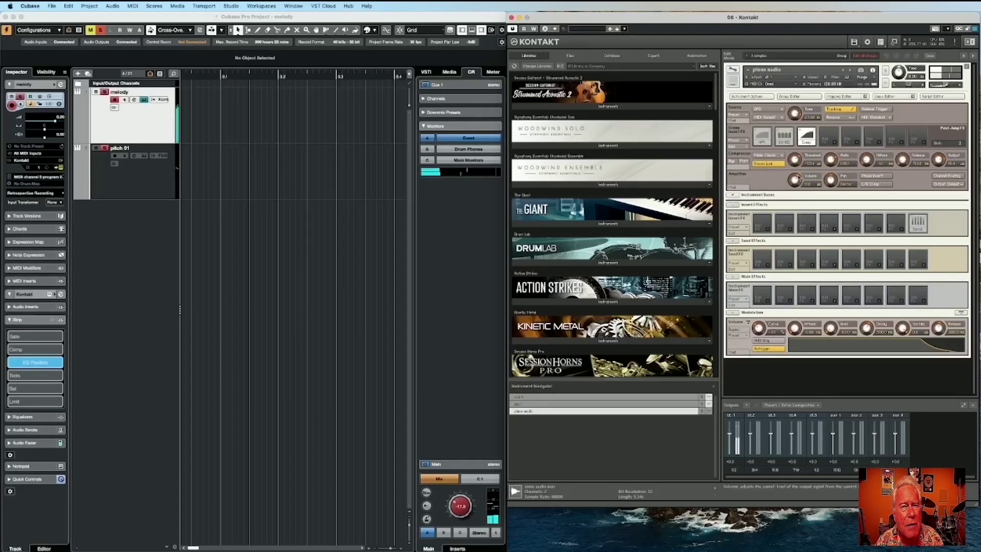
drag(795, 163, 868, 163)
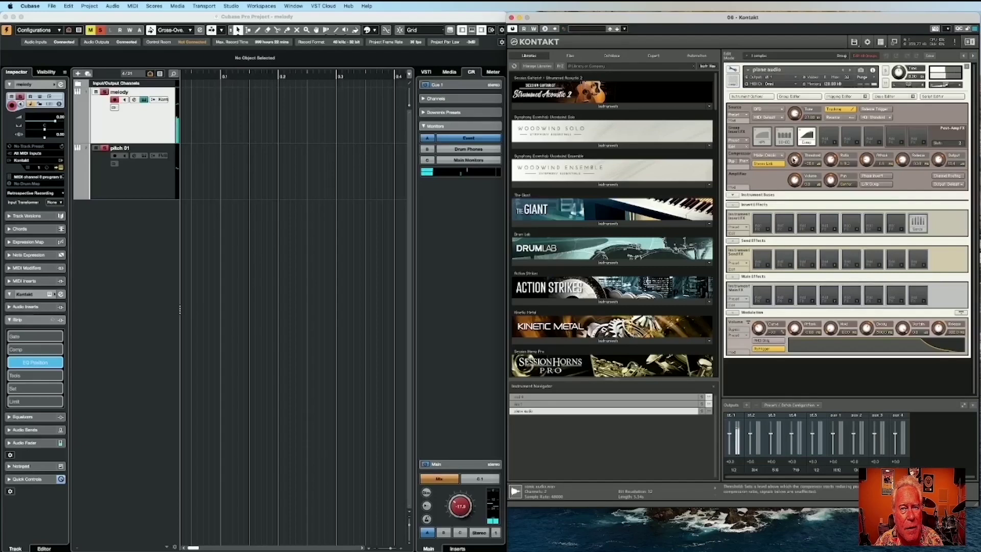
Route plane audio's amplifier output to Bus 1 and add a Reverb to that instrument bus.
click(947, 184)
click(924, 195)
click(732, 195)
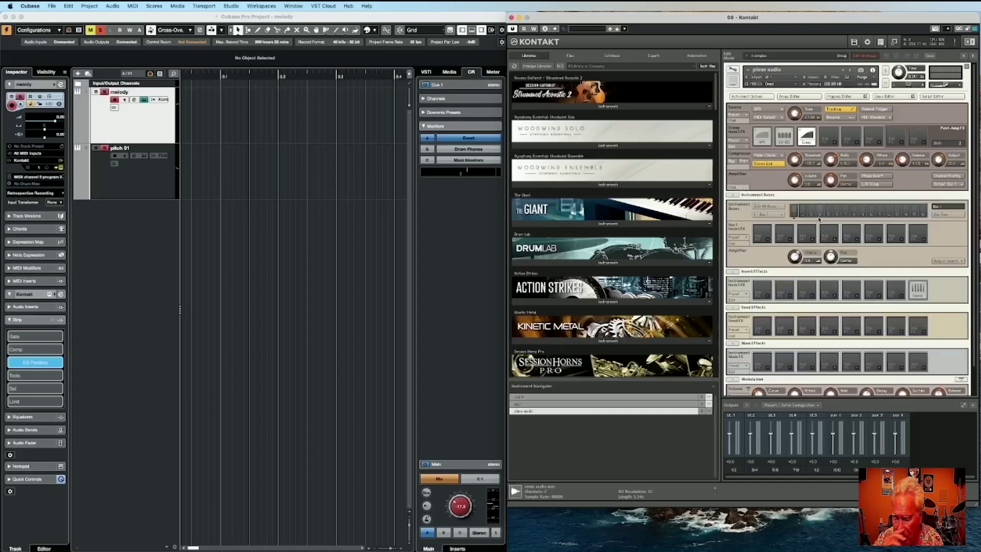
click(764, 241)
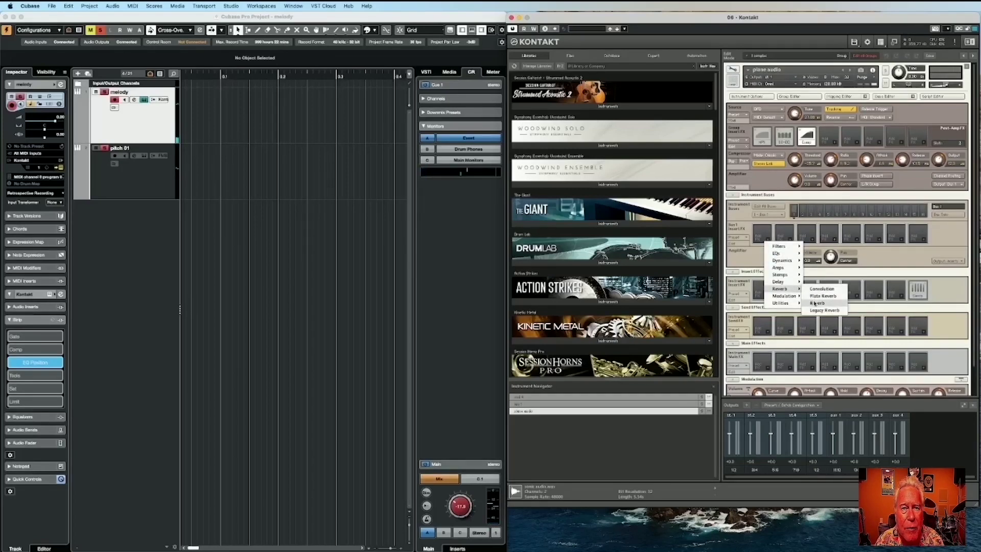
click(817, 297)
Load the Snare Room factory preset into plane audio's bus reverb, adjust its mix level and reopen the instrument for editing.
click(748, 256)
mouse_move(746, 271)
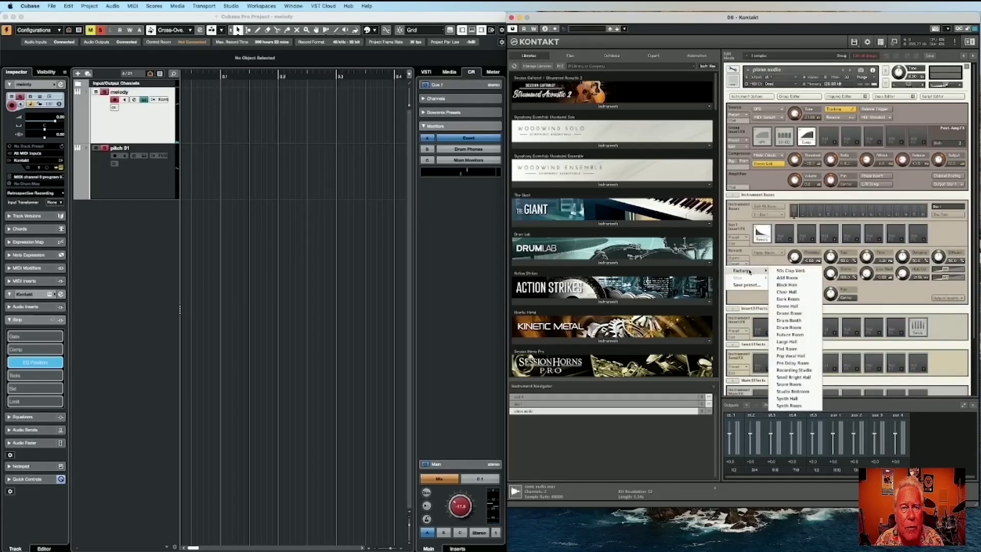
click(792, 385)
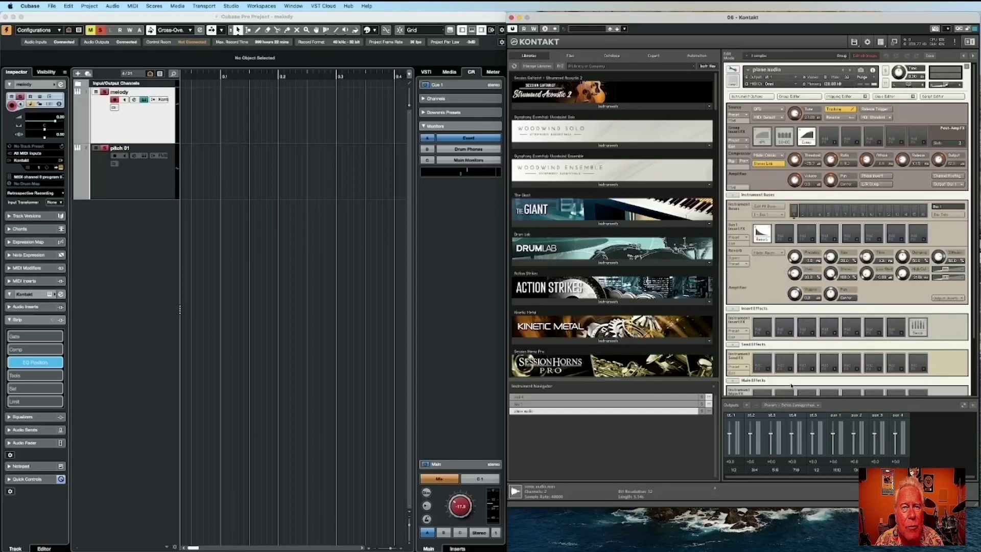
drag(944, 280, 943, 279)
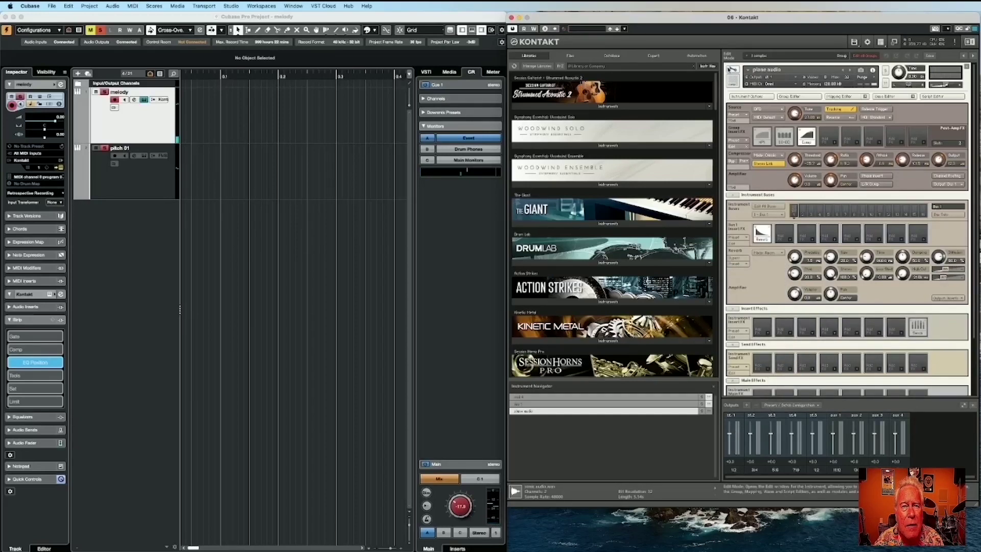
click(733, 70)
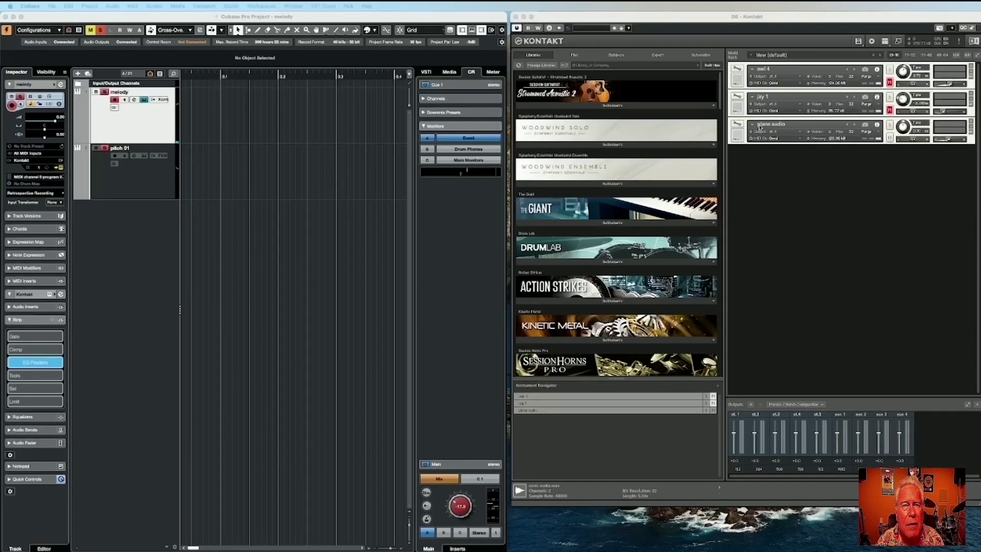
click(737, 124)
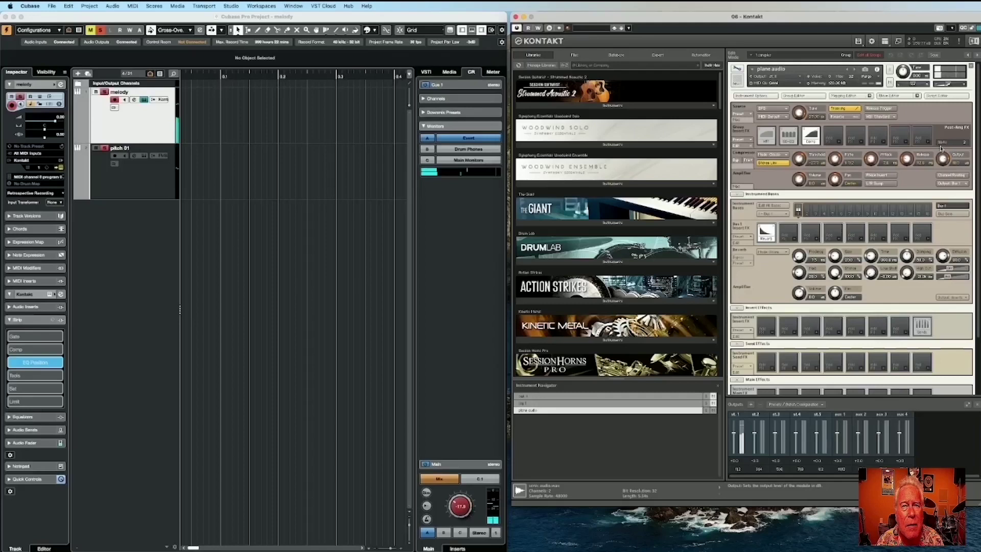
Adjust plane audio's compressor release and instrument volume, and unmute jay 1 in the instrument rack.
drag(908, 160, 909, 171)
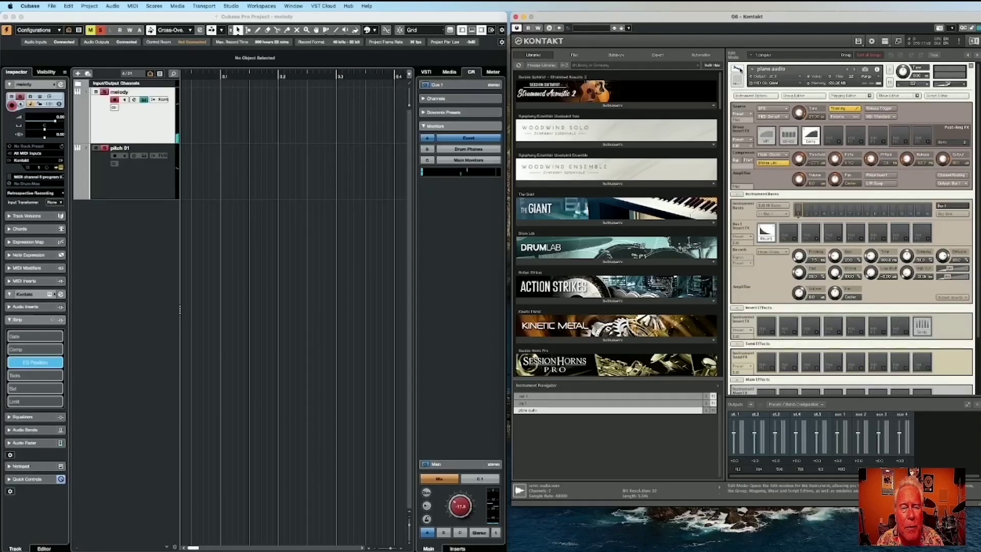
click(737, 69)
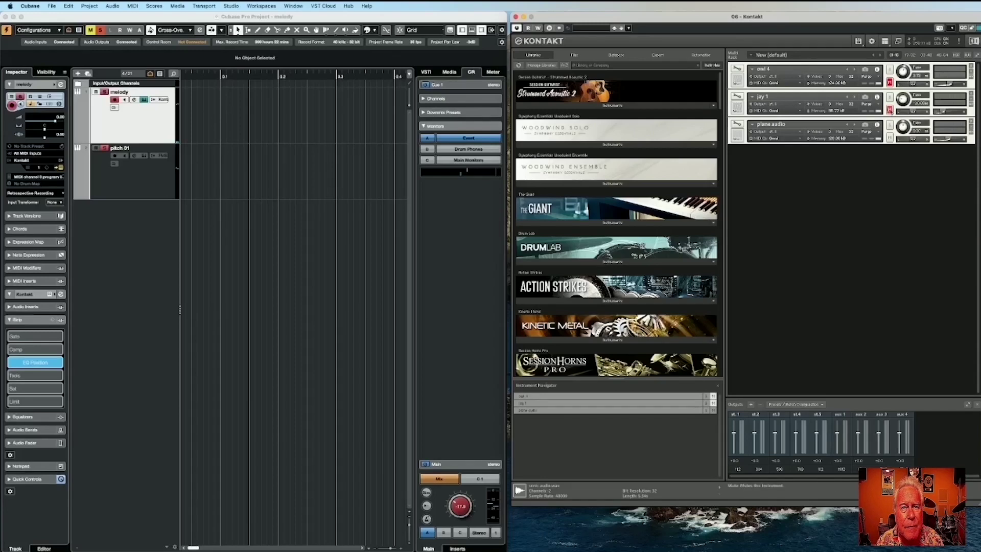
click(891, 111)
drag(949, 140, 948, 140)
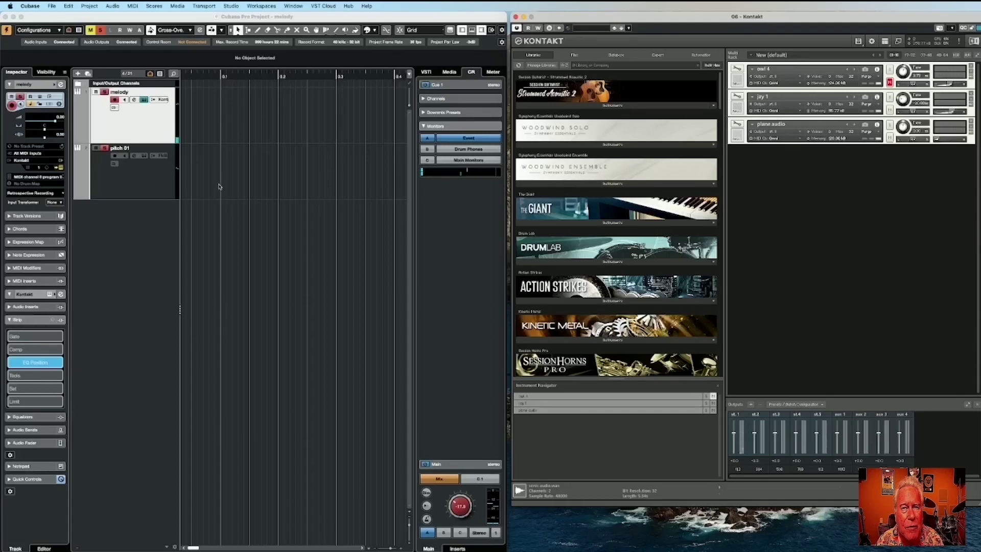
Compare the combined Kontakt layers with the FM8 reference by alternating between the pitch 01 and melody tracks.
click(158, 182)
click(158, 126)
click(158, 175)
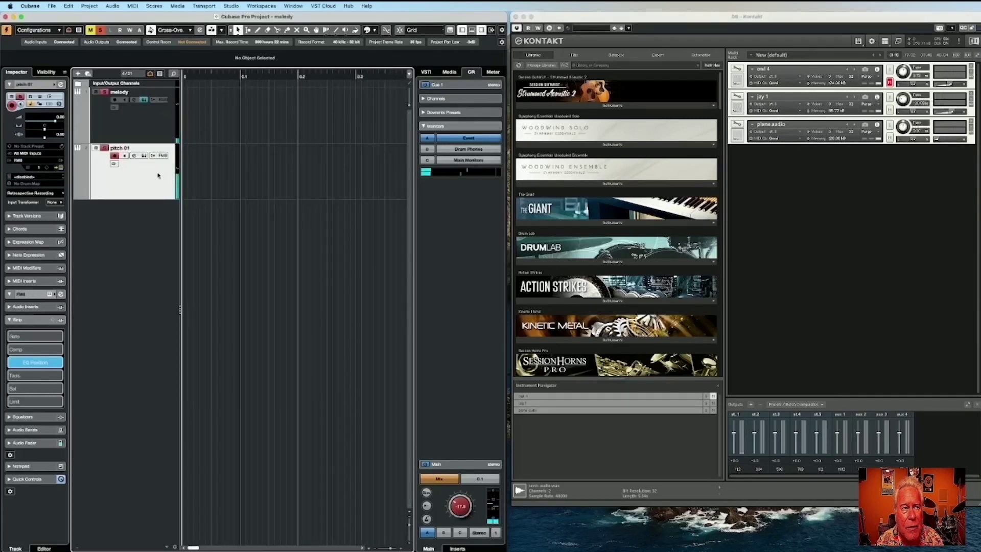
click(156, 126)
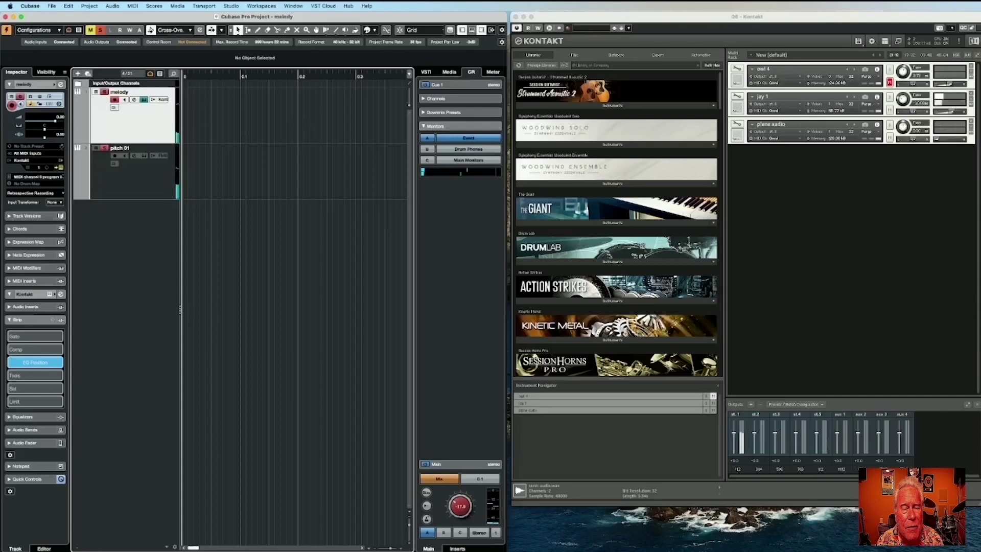
click(944, 133)
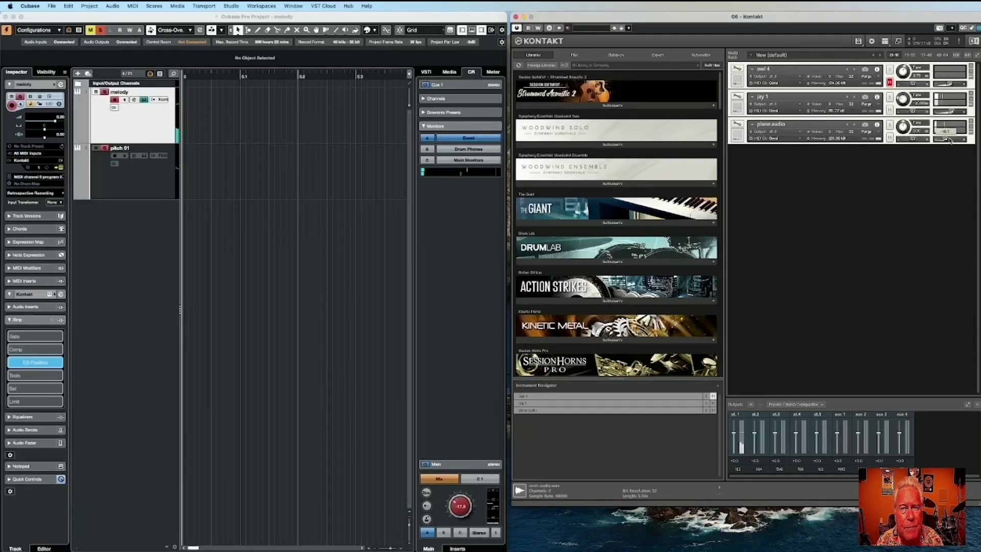
Mute jay 1 and try fine-tuning plane audio against the pitch 01 reference track.
click(890, 109)
drag(903, 125, 903, 127)
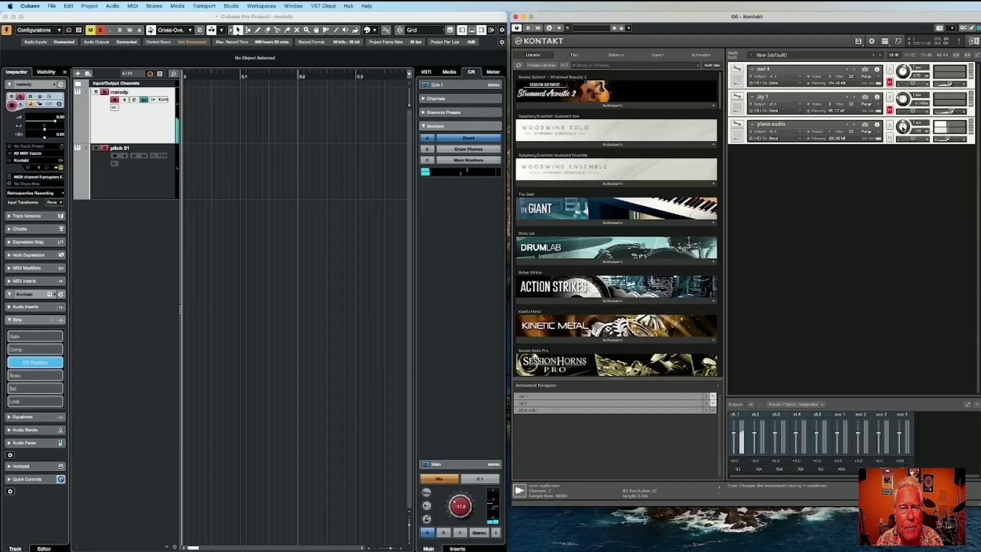
click(165, 178)
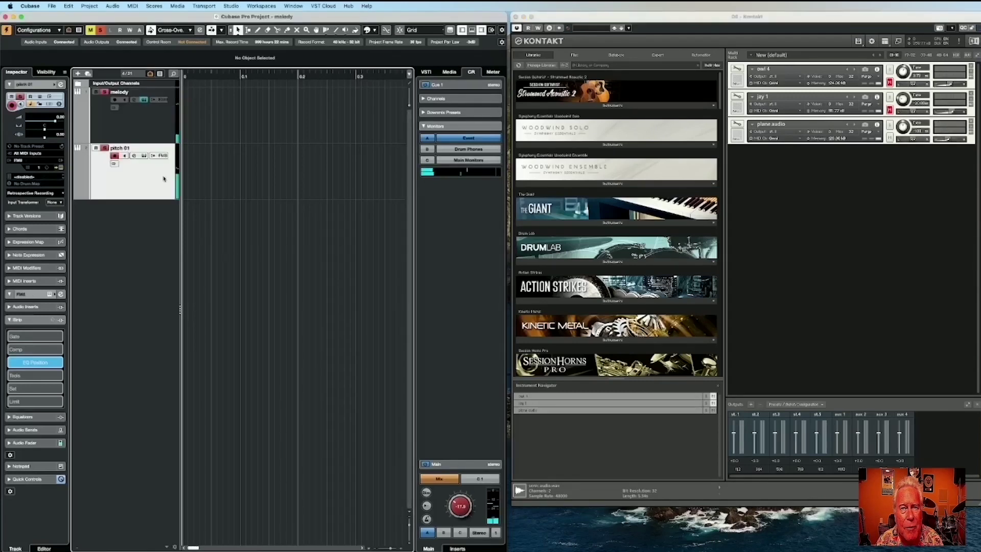
click(903, 129)
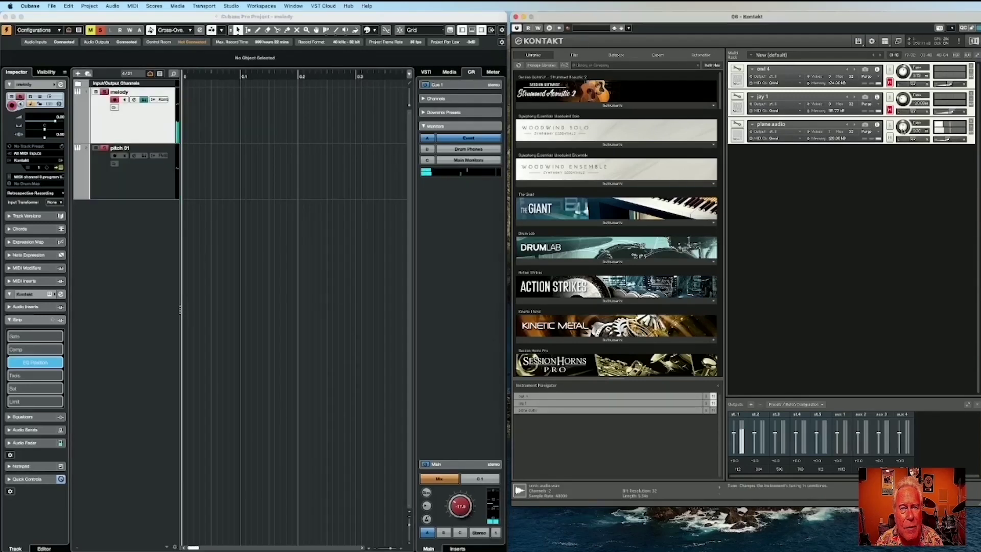
Move plane audio's sample end earlier in the Wave Editor and compare its sound with the pitch 01 track.
click(737, 125)
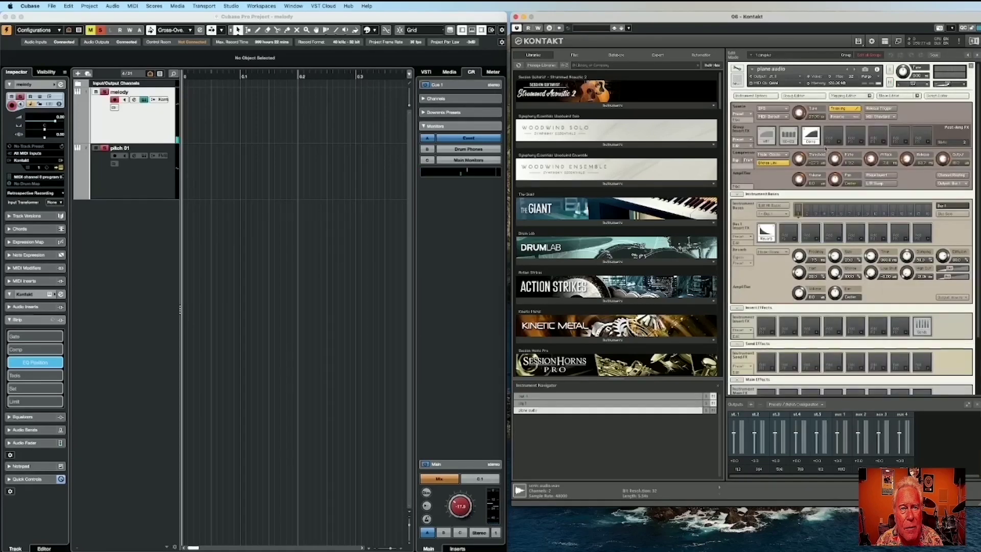
click(895, 96)
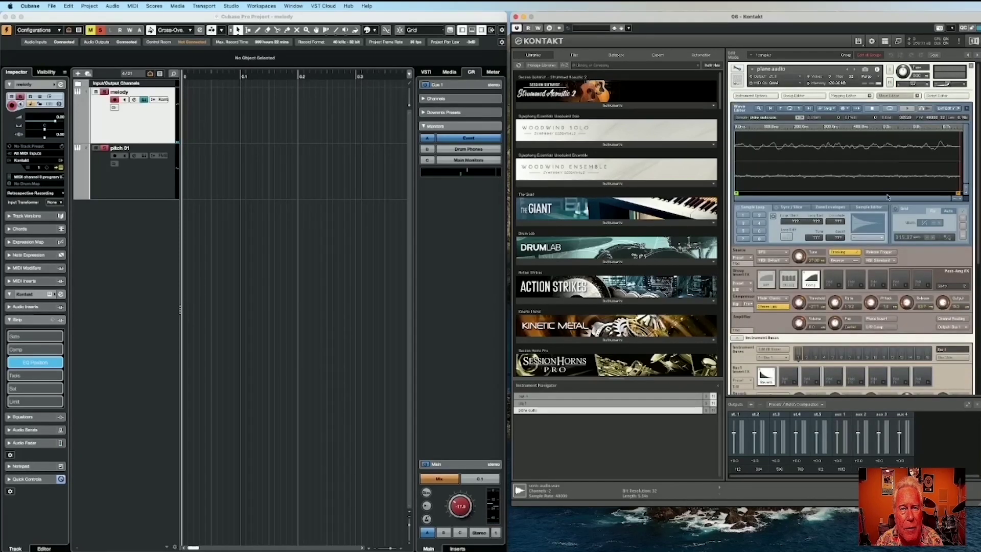
mouse_move(959, 193)
mouse_down()
mouse_move(852, 199)
mouse_move(923, 194)
mouse_up()
click(905, 98)
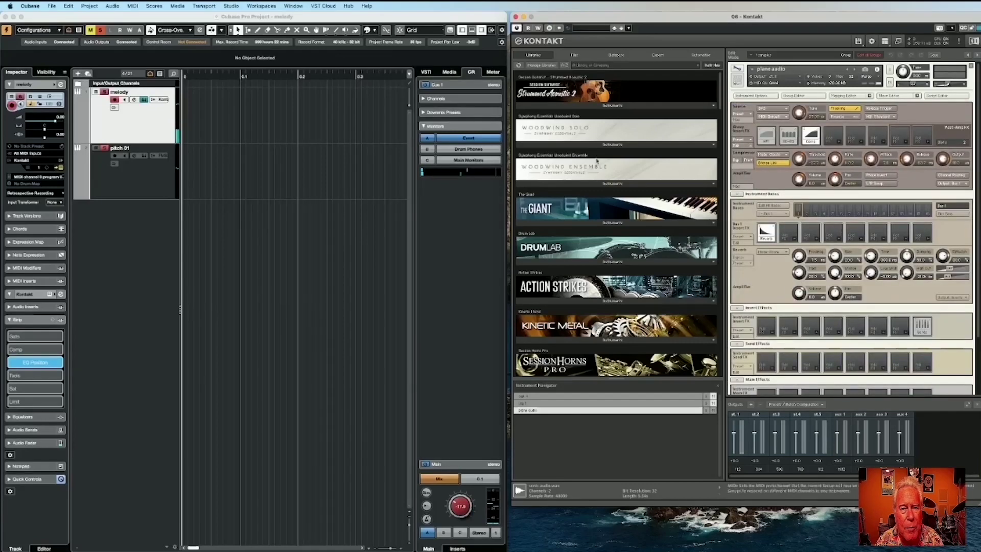
click(150, 188)
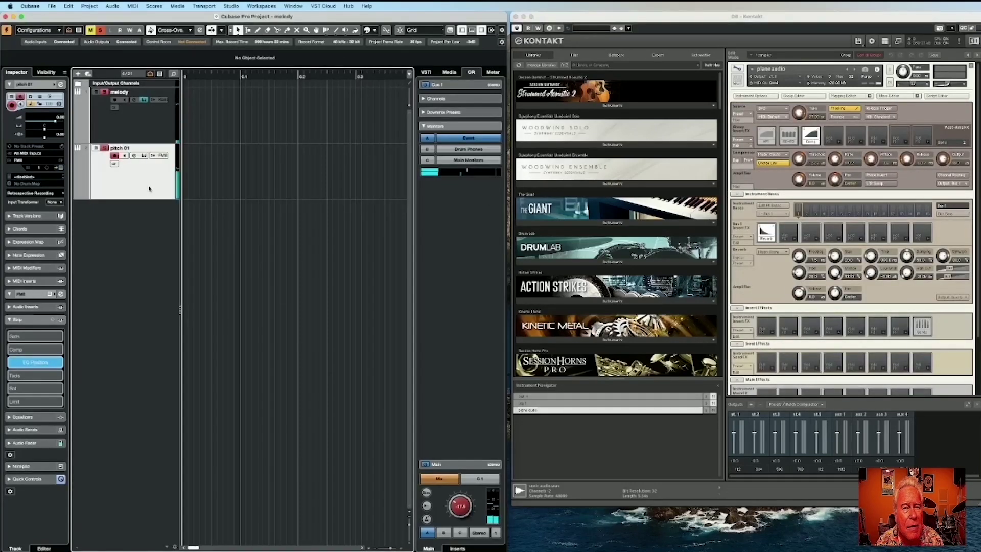
click(148, 134)
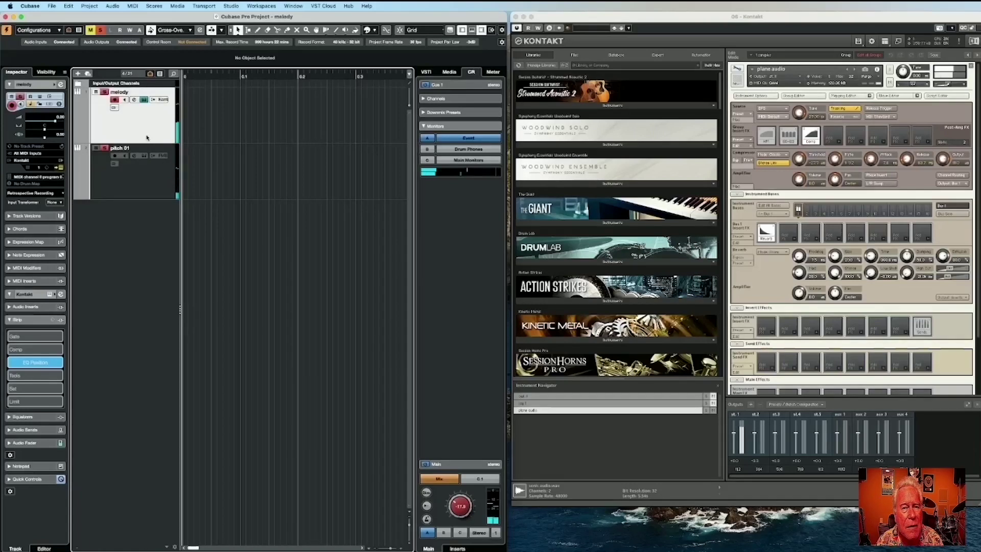
Unmute jay 1 and shorten its sample by moving the sample end close to the start.
click(737, 69)
click(890, 110)
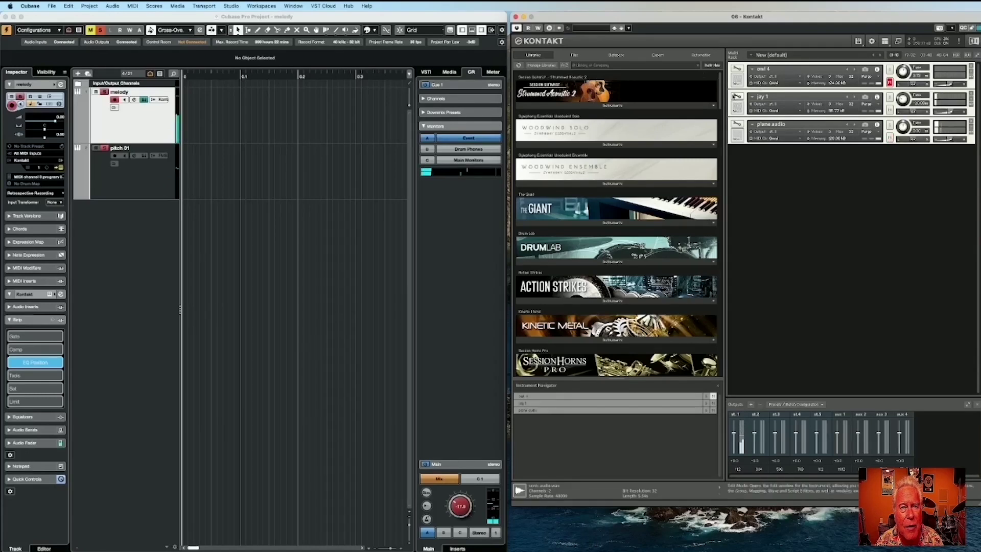
click(737, 96)
drag(779, 194, 753, 194)
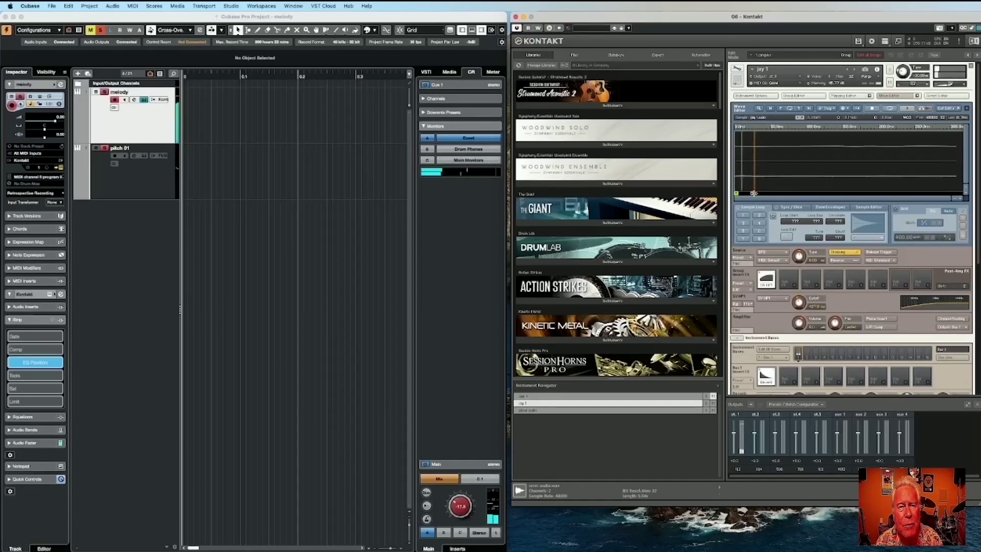
drag(753, 194, 752, 194)
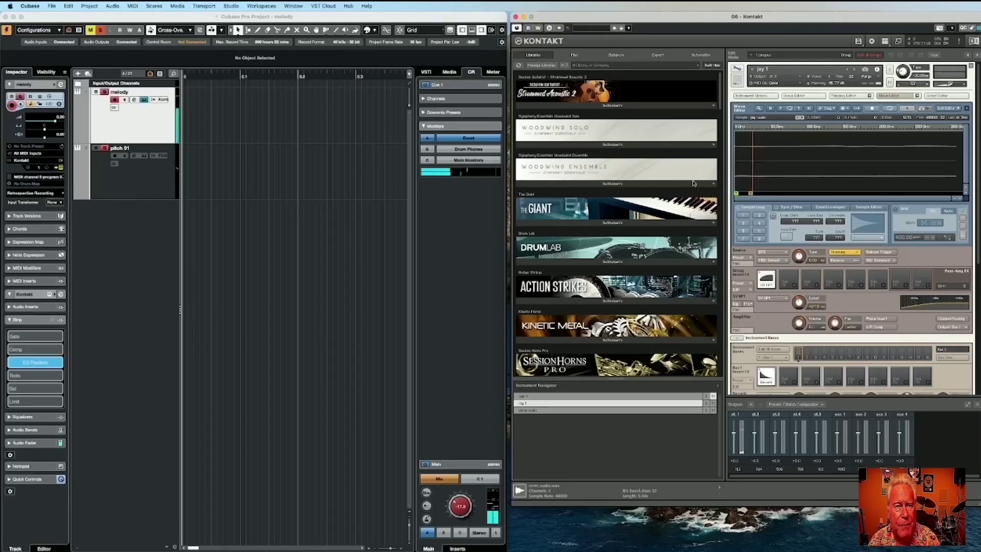
Unmute owl 4 and record a single note of the layered sound onto the melody track from the project start.
click(737, 74)
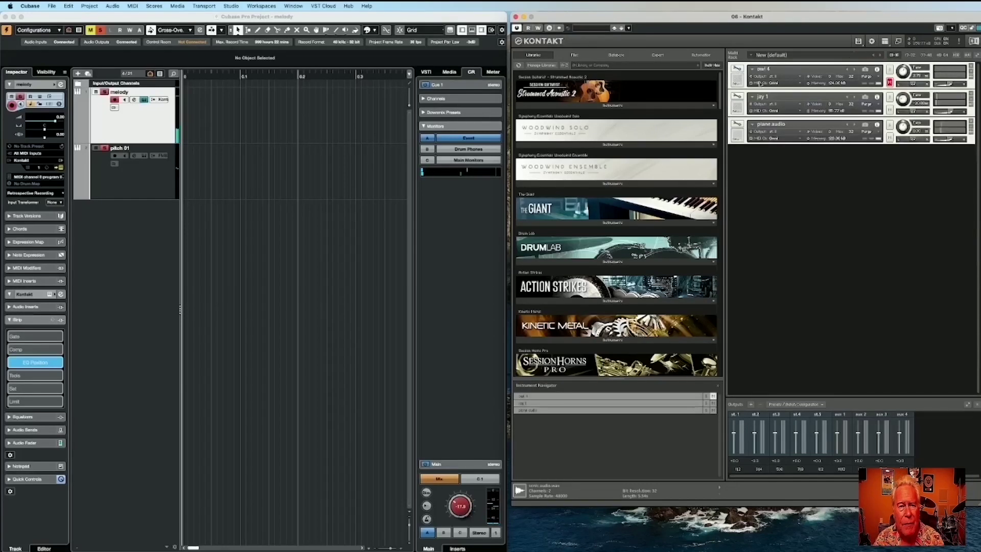
click(890, 82)
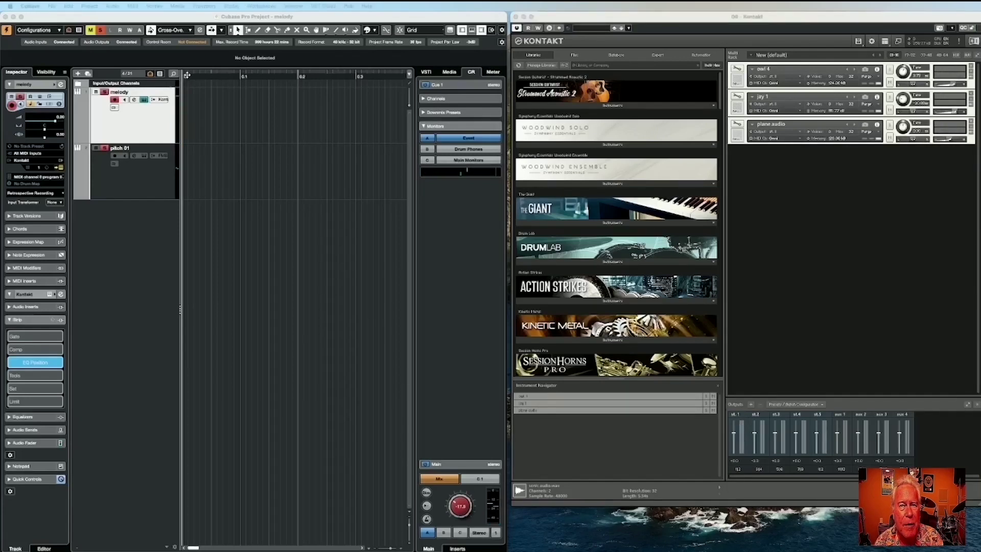
click(187, 105)
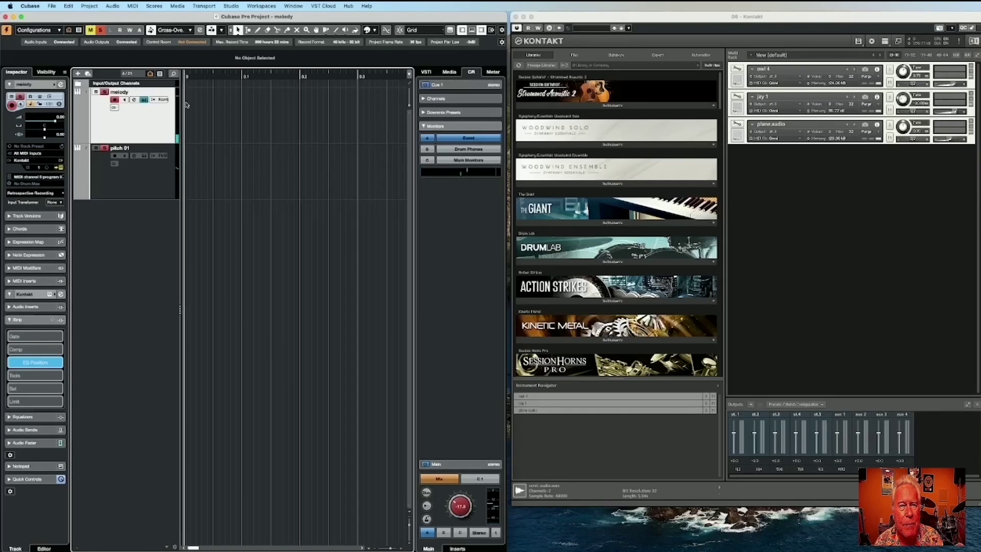
key(KP_Multiply)
key(space)
key(KP_Subtract)
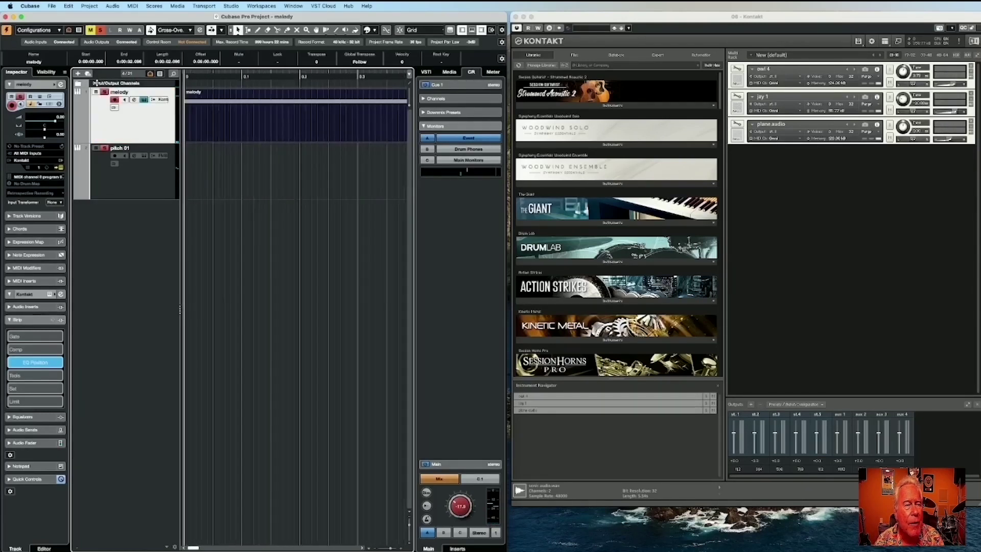
Play the recorded note through its decay and set the locators from the project start to the stopped cursor.
key(g)
key(g)
key(space)
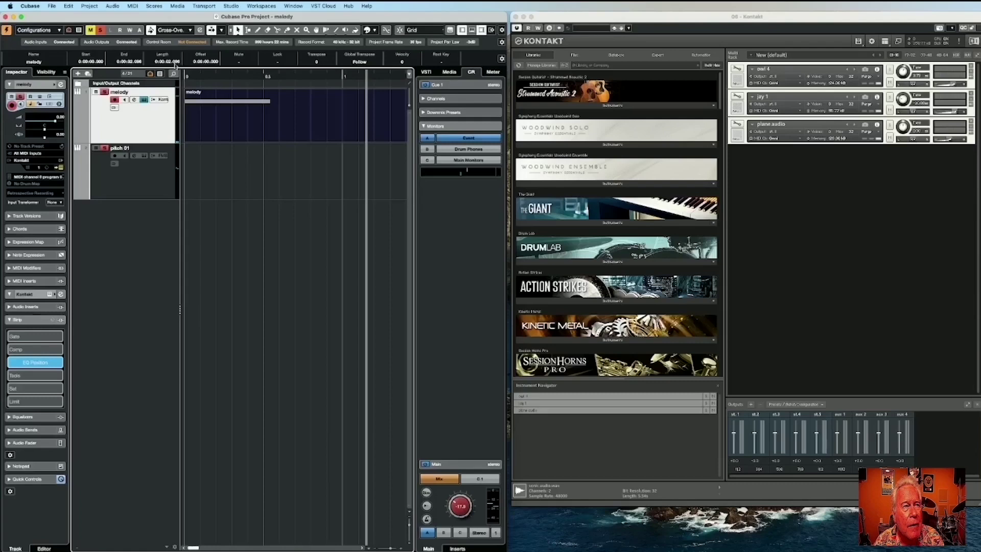
drag(186, 75, 366, 74)
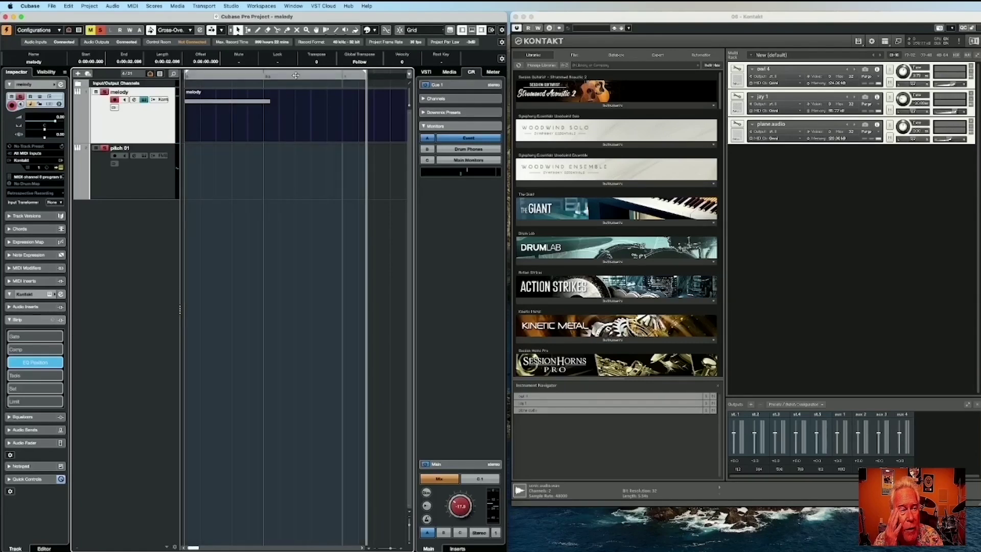
Export the locator range from Stereo Out as a 48 kHz, 32-bit float Wave file named melody.
key(super+shift+e)
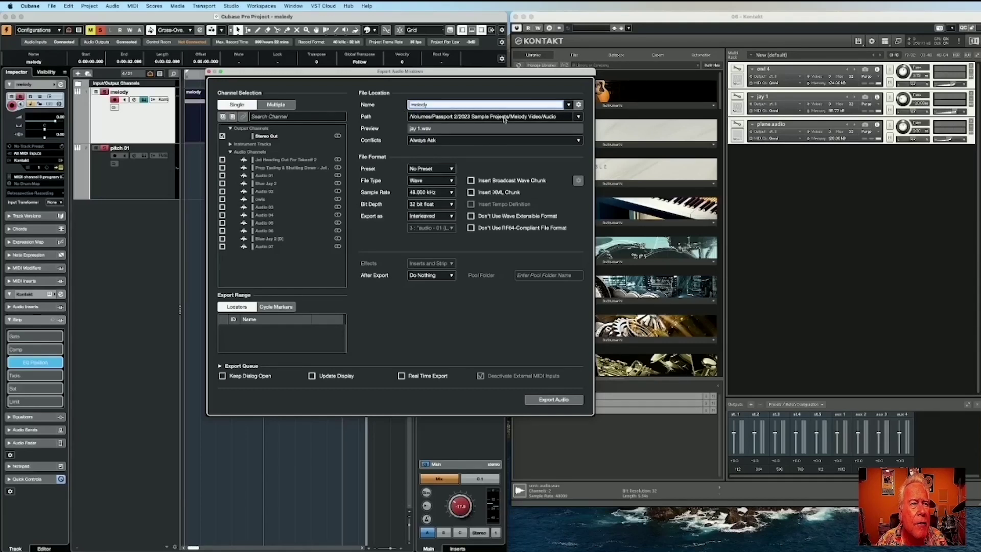
key(Return)
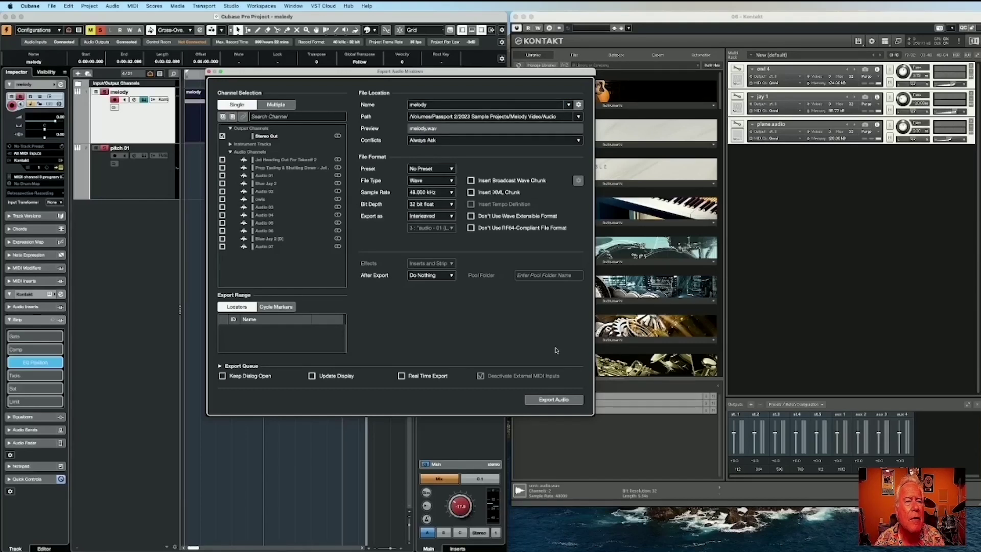
click(554, 400)
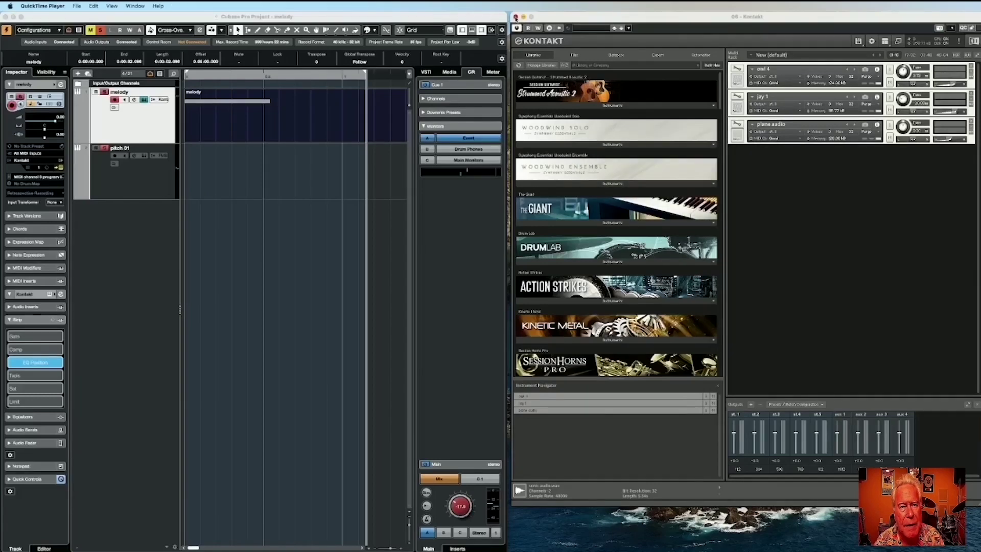
Close the Kontakt window and delete the recorded MIDI part from the melody track.
click(516, 18)
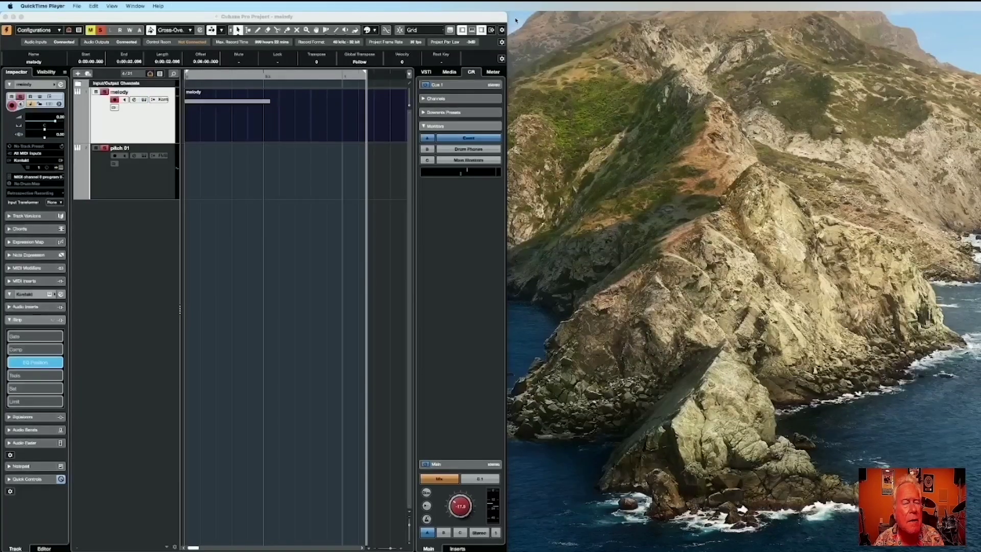
click(222, 134)
key(Delete)
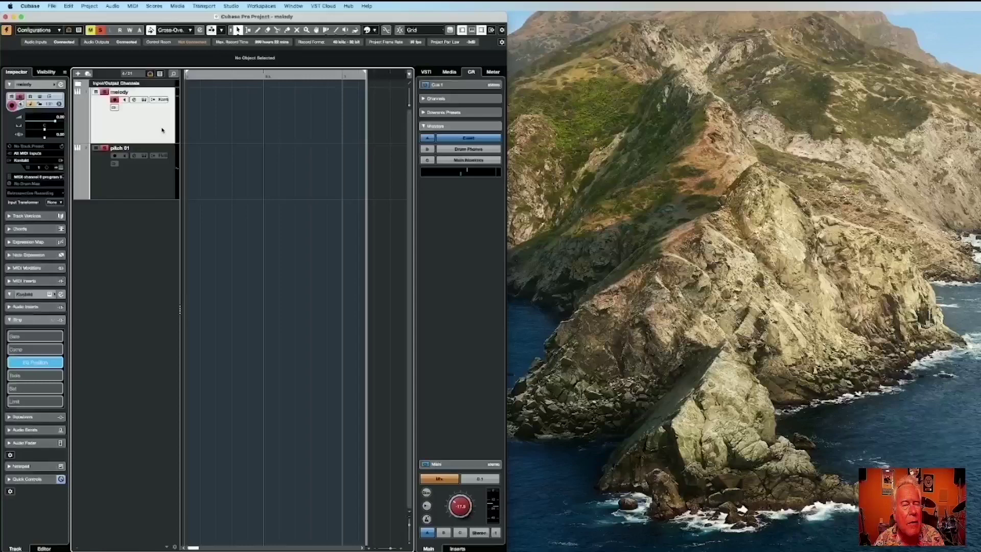
Reopen the melody track's Kontakt and remove plane audio, jay 1 and owl 4 without saving their changes.
click(144, 99)
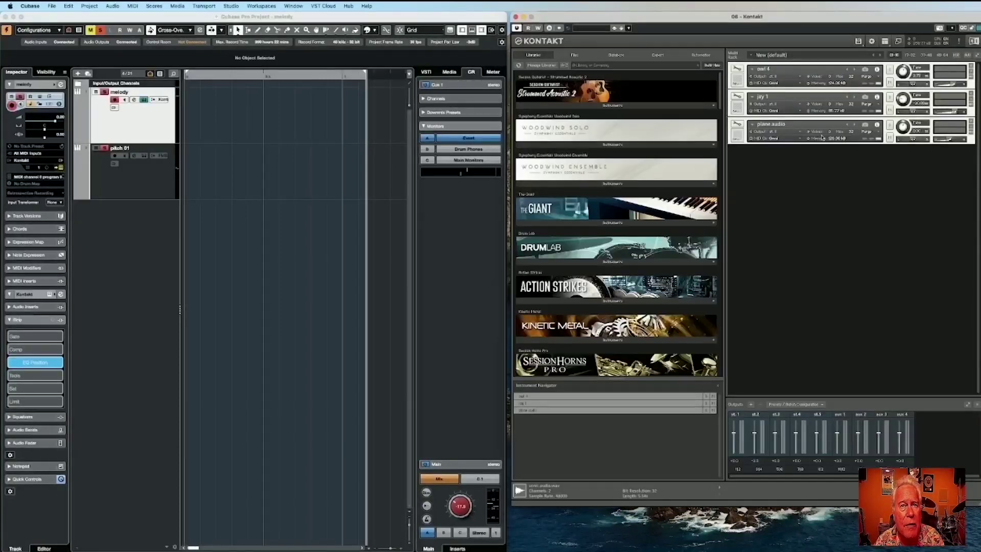
click(972, 123)
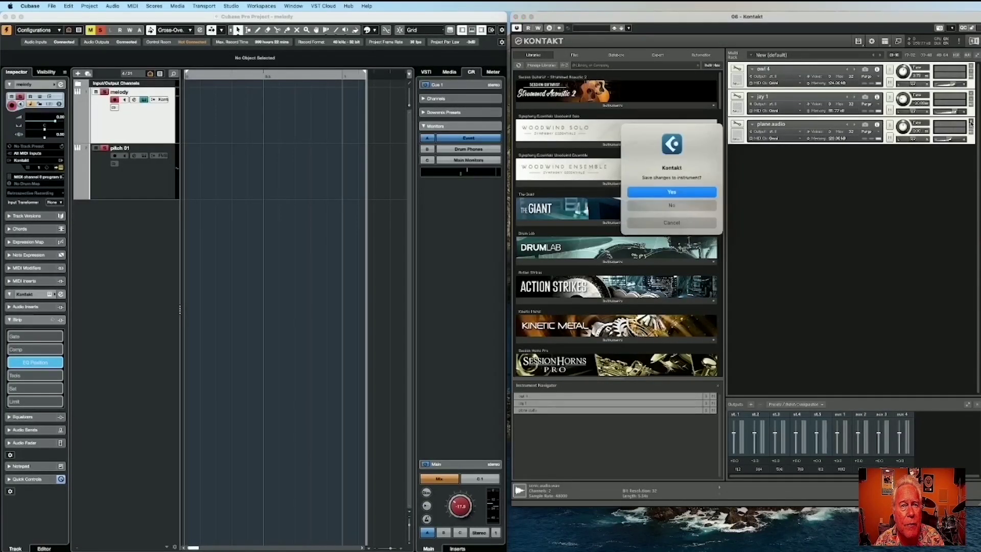
click(672, 205)
click(972, 96)
click(672, 205)
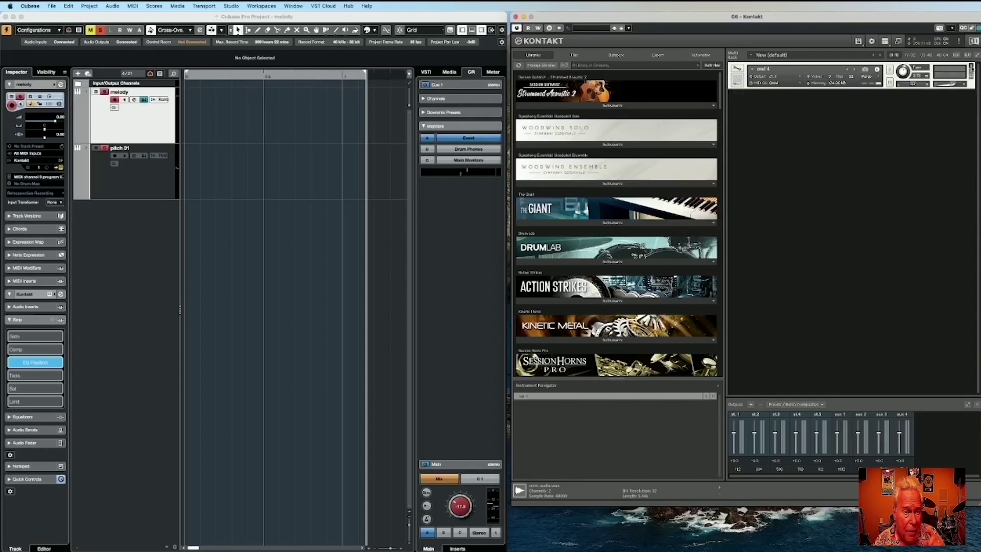
click(972, 69)
click(672, 205)
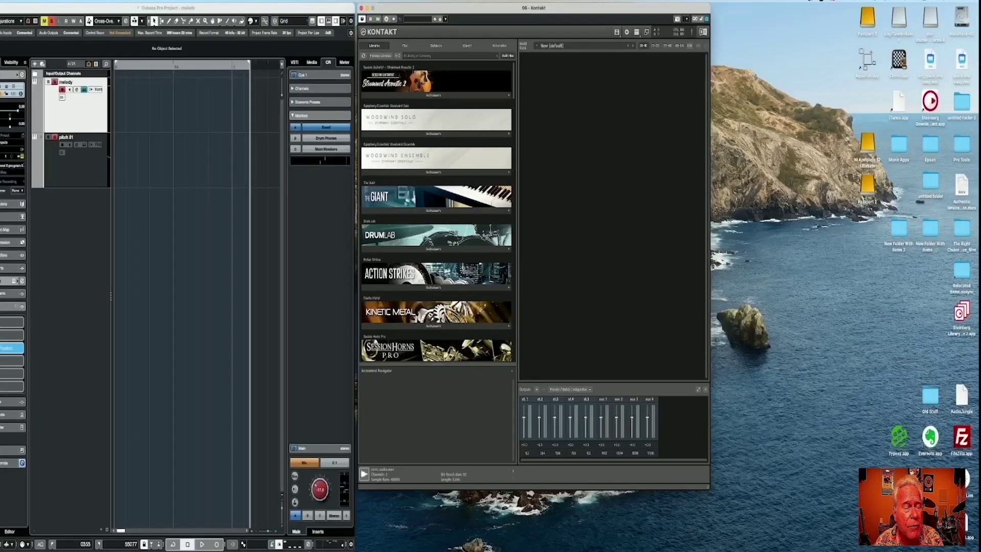
Load melody.wav from the Melody Video project's Audio folder in Finder into the empty Kontakt rack as an instrument.
click(280, 532)
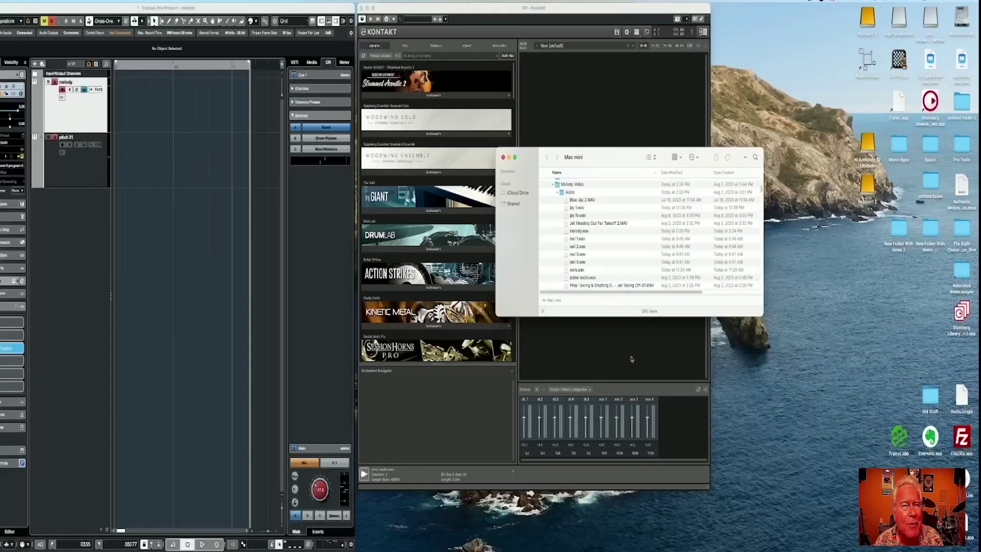
drag(630, 165, 842, 45)
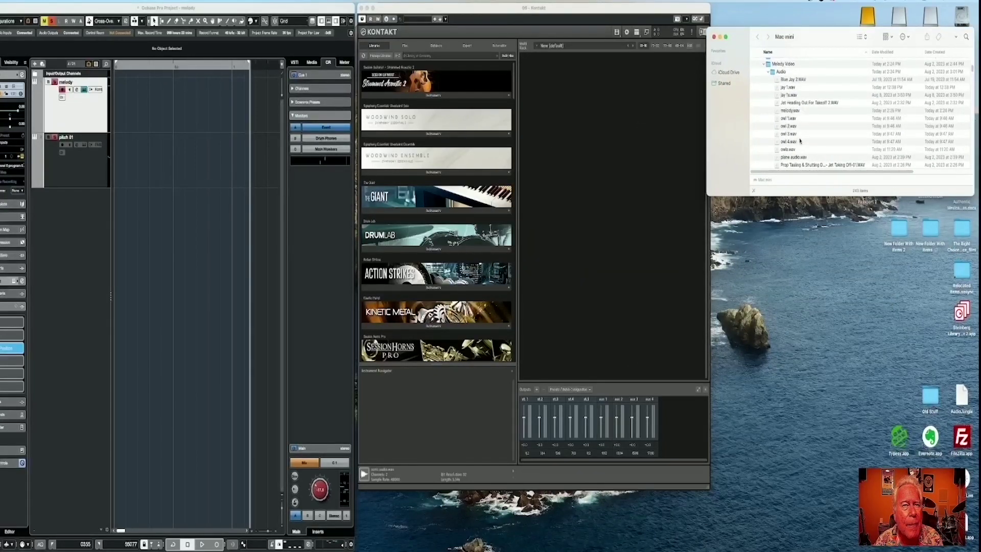
drag(788, 112, 618, 132)
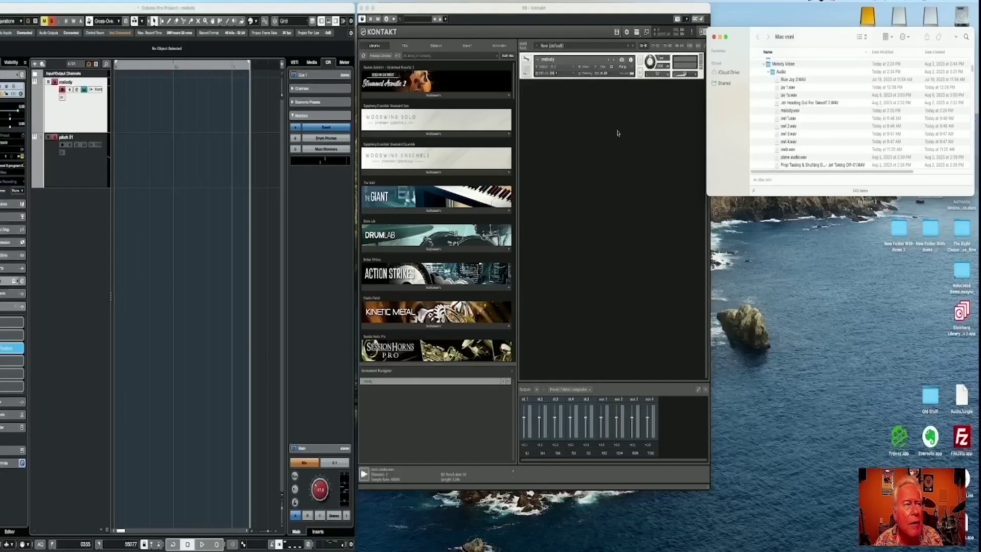
Close the Finder window, open the melody instrument for editing and insert a four-band EQ in its first group insert slot.
click(715, 37)
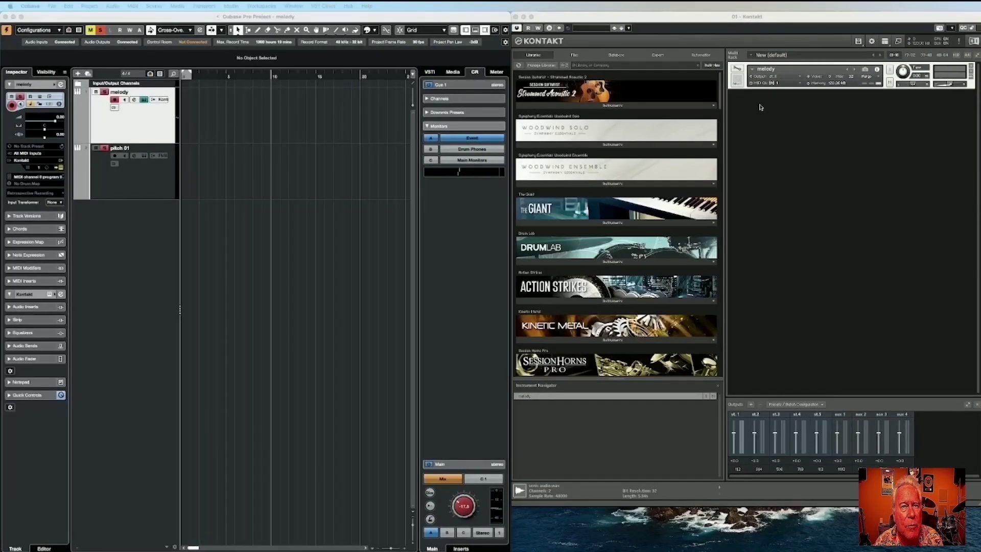
click(737, 69)
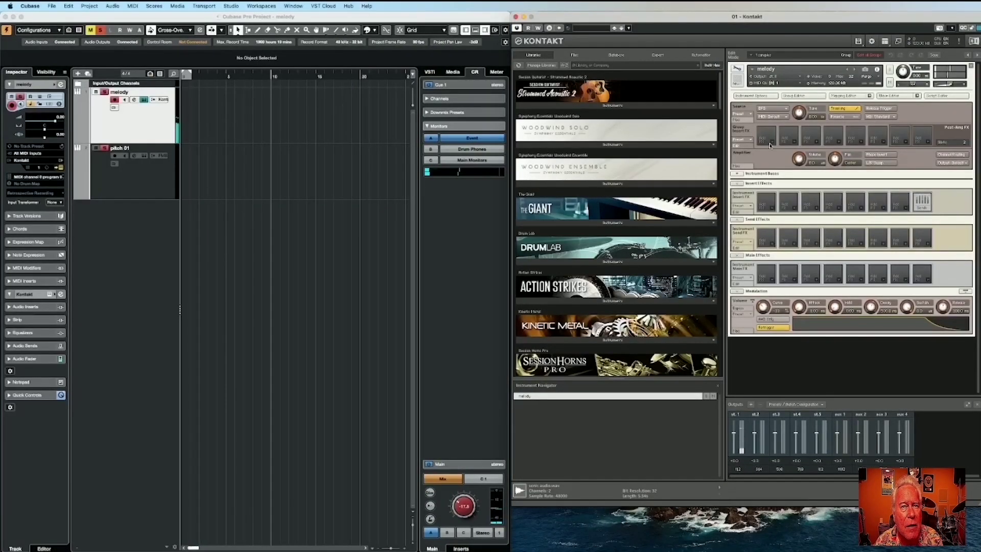
click(773, 143)
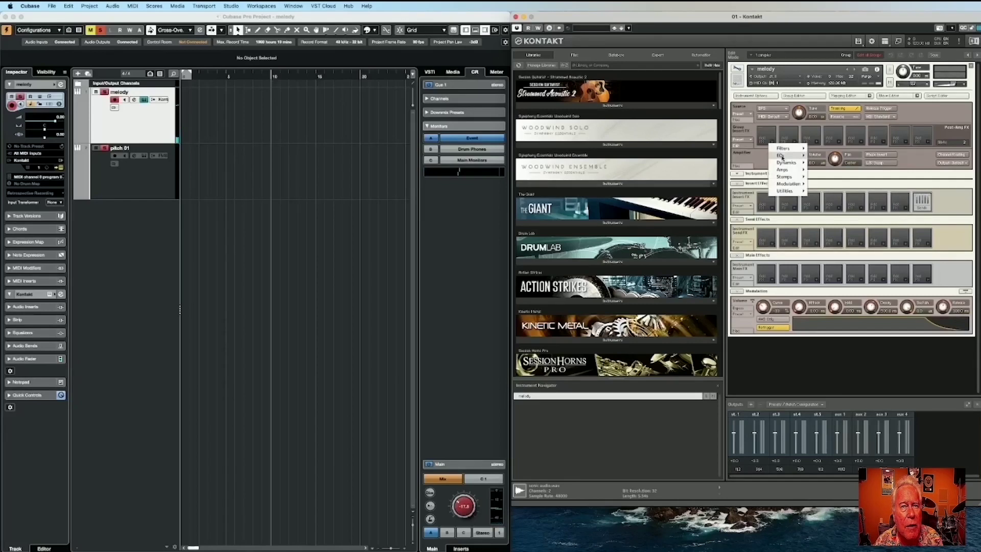
mouse_move(780, 156)
click(828, 157)
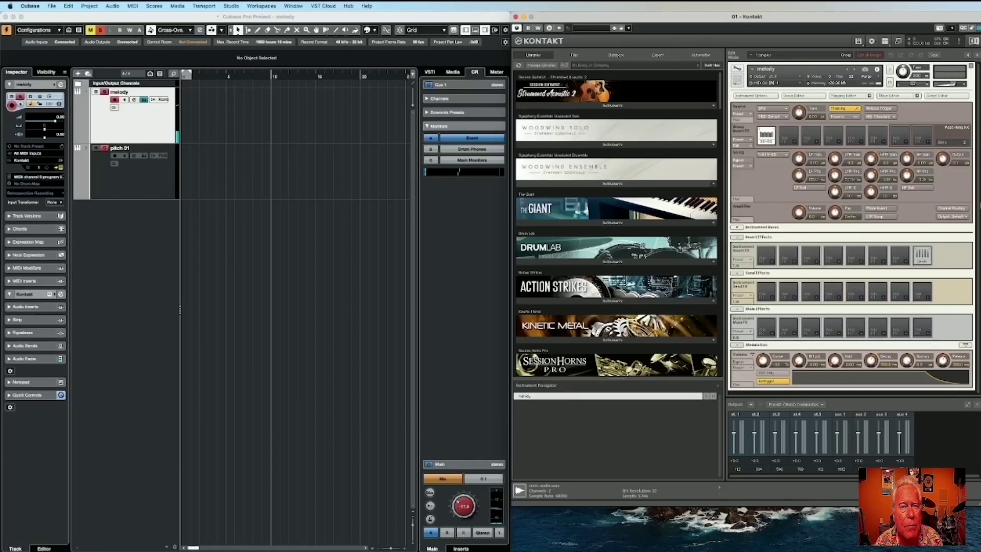
Route the group amplifier's output to Bus 1 and expand the Instrument Buses section.
click(953, 217)
click(959, 224)
click(737, 227)
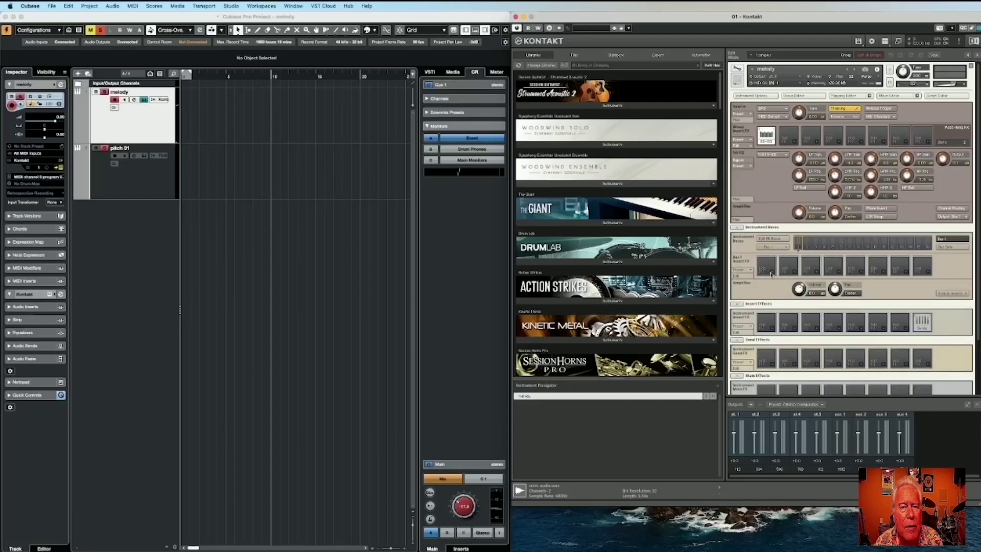
Insert a reverb in Bus 1's first effect slot and load its Pop Vocal Hall factory preset.
click(771, 274)
mouse_move(787, 318)
click(828, 338)
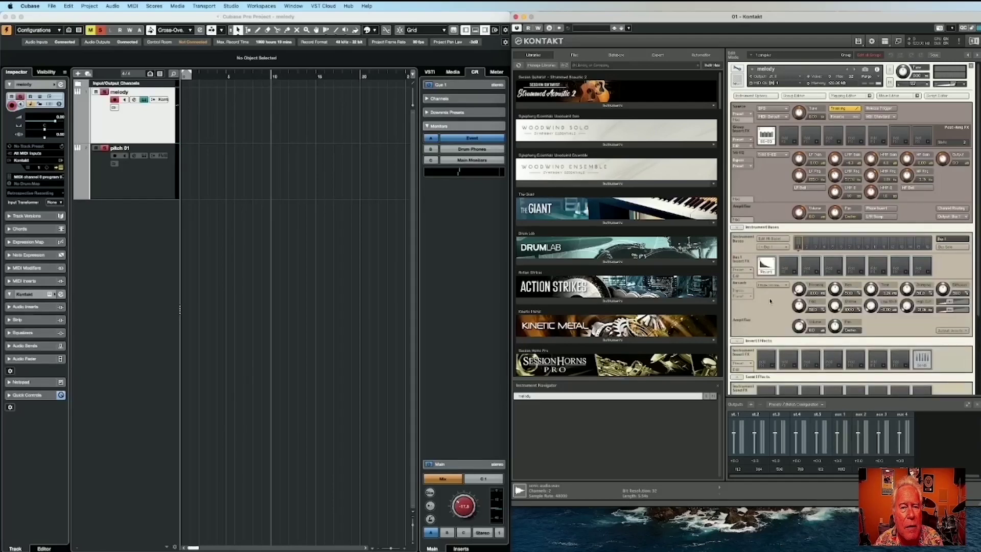
click(750, 298)
mouse_move(756, 303)
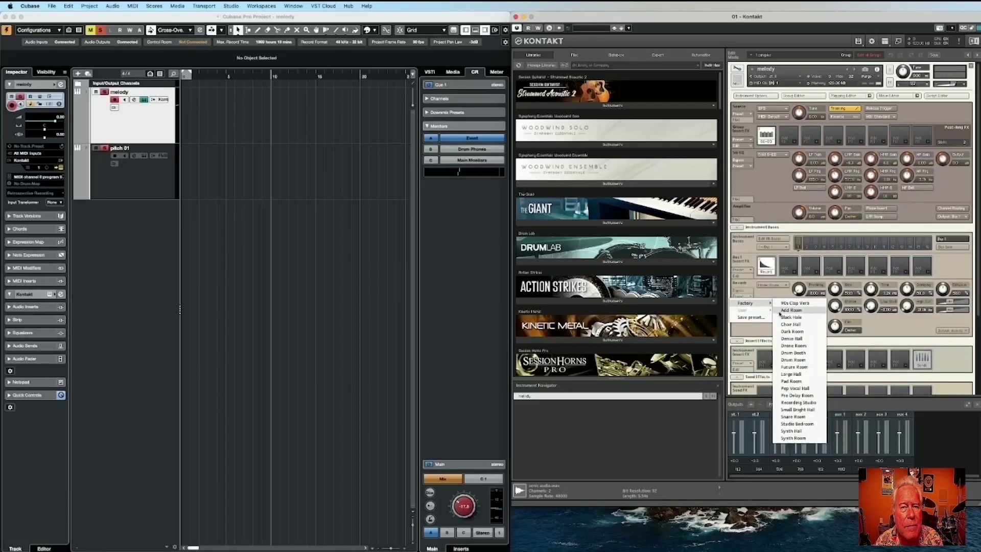
click(797, 389)
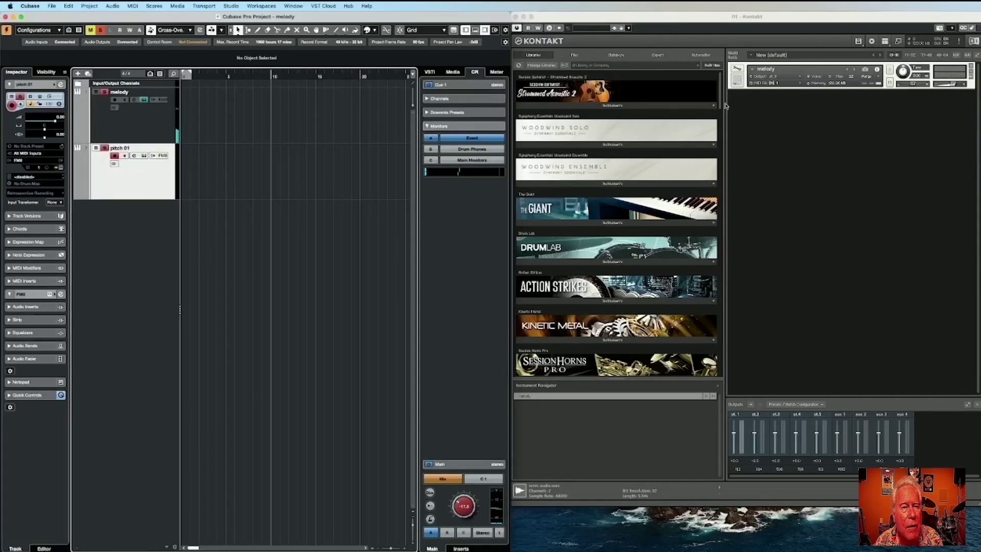
Fine-tune the melody instrument against the pitch 01 track and record a single note on the melody track.
click(154, 131)
drag(903, 77, 903, 74)
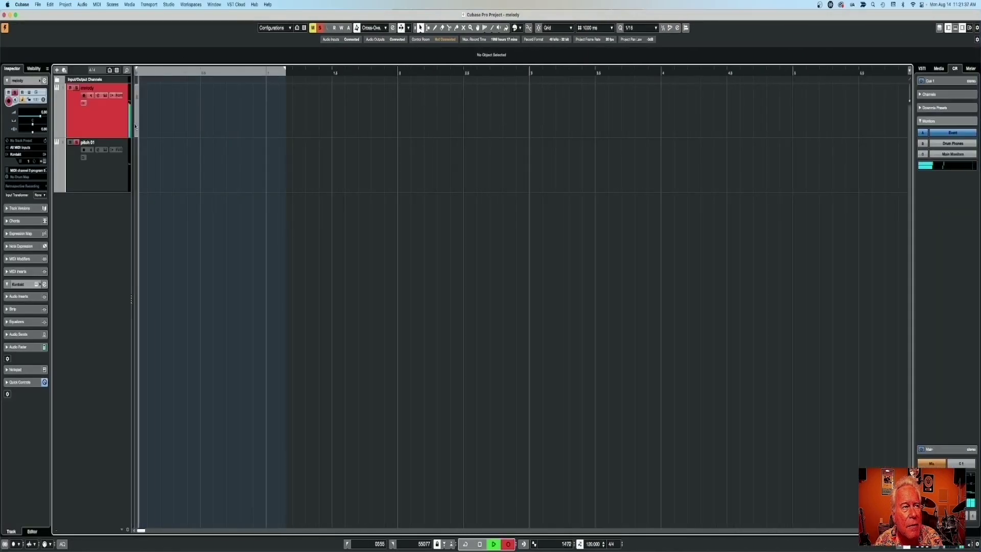
key(space)
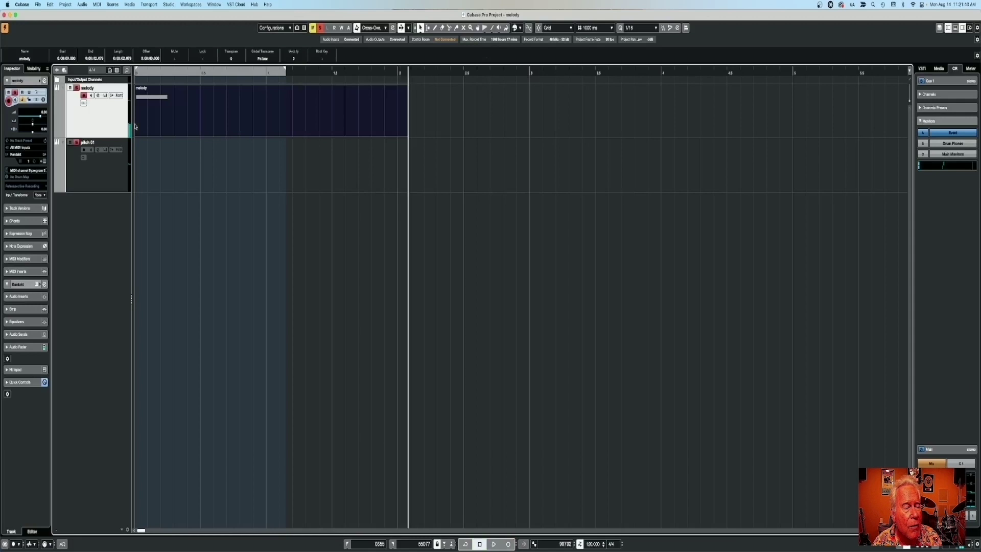
Trim the melody part's start to the beginning of its note and play it through to where the sound ends.
drag(136, 137, 164, 139)
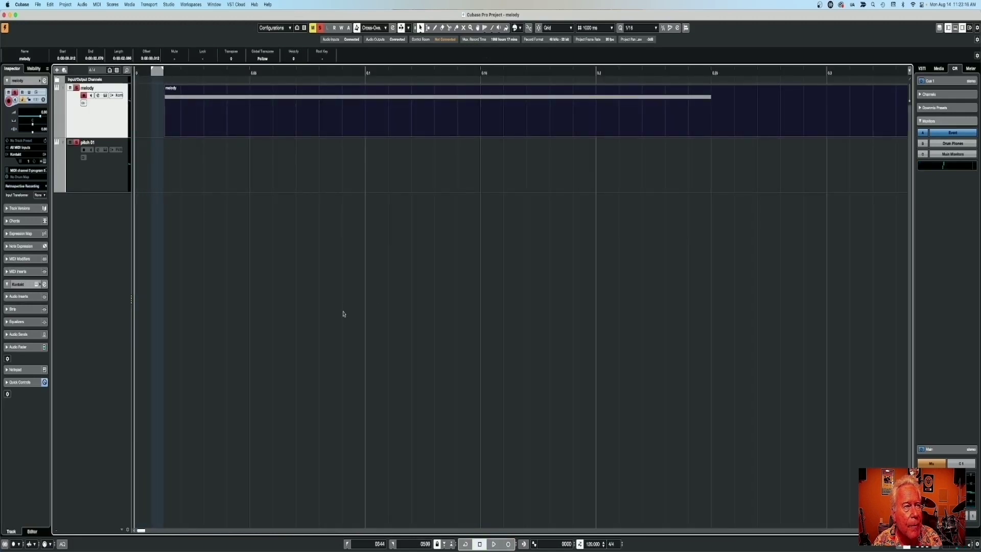
key(g)
key(g)
key(g)
key(space)
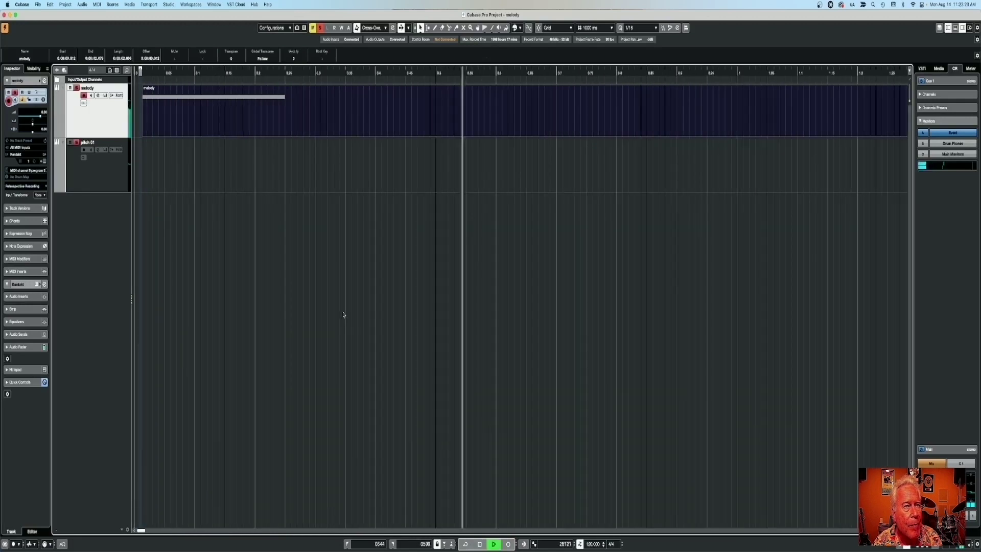
key(space)
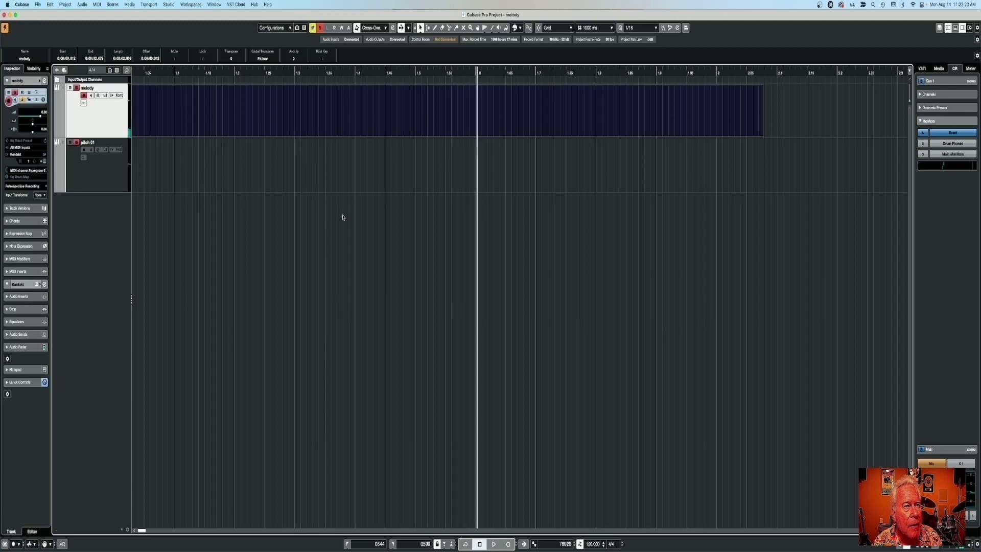
Split the melody part at the playhead, delete the tail, set the locators around the remaining part and play it back.
key(3)
click(357, 108)
key(Delete)
key(1)
click(311, 131)
key(p)
drag(141, 531, 136, 533)
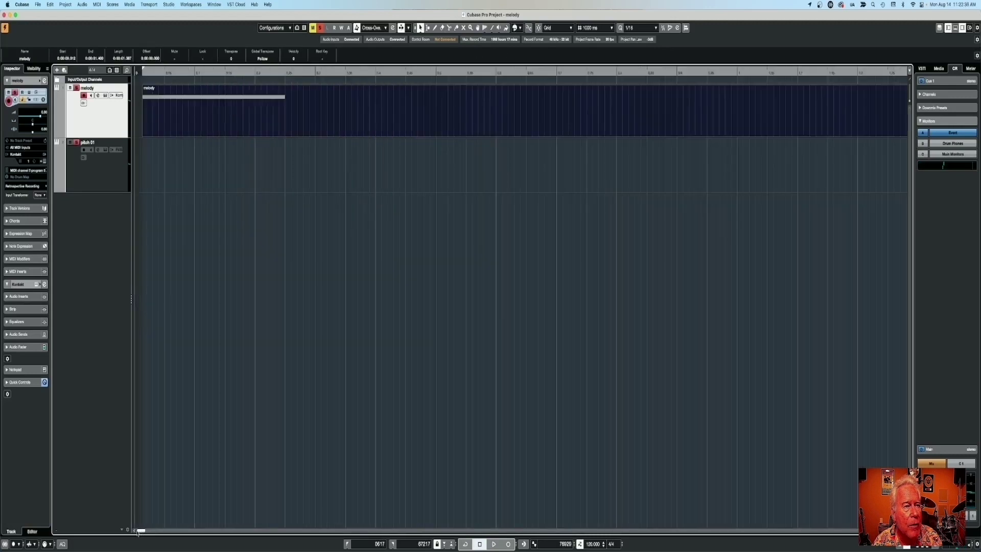
key(g)
key(space)
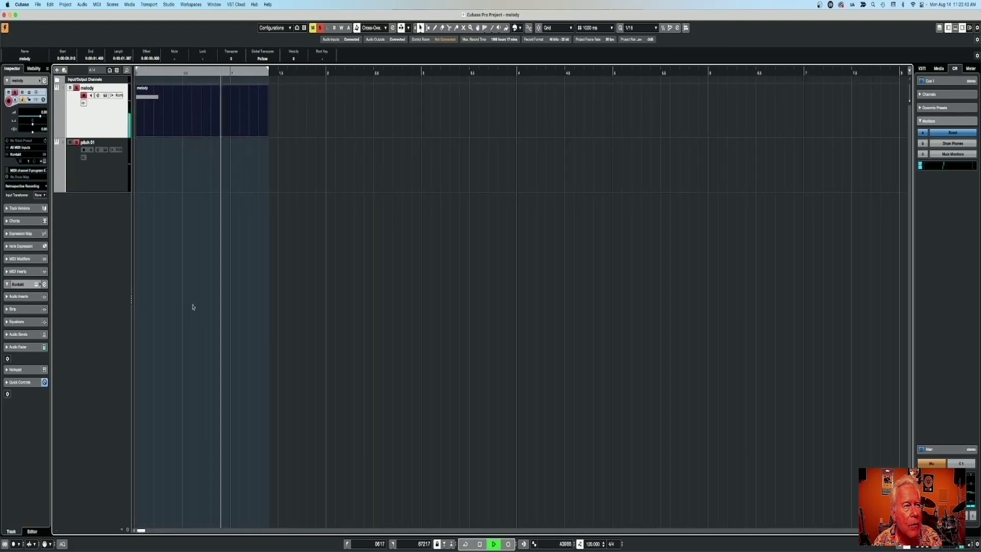
key(space)
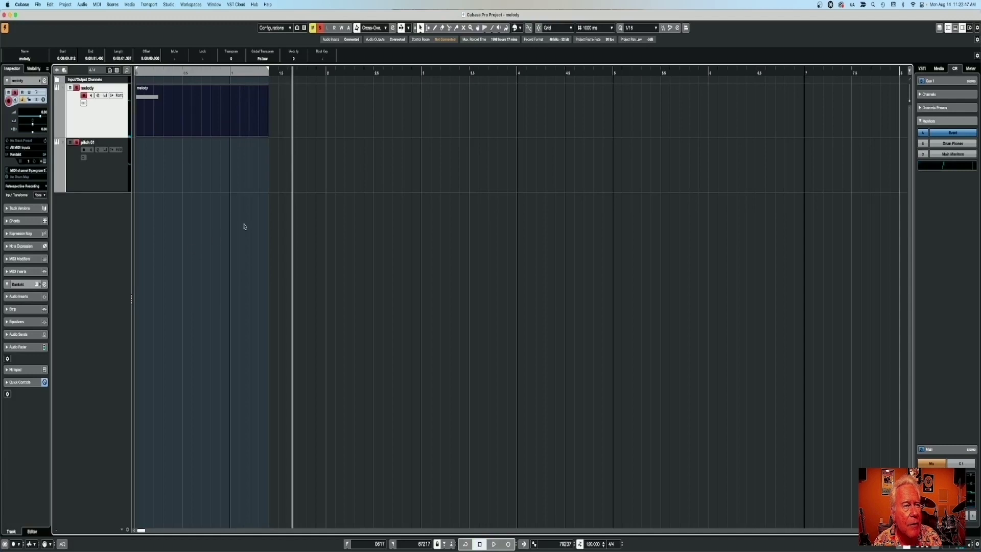
Export the locator range from Stereo Out as a 48 kHz, 32-bit float Wave file named melody sample.
key(super+e)
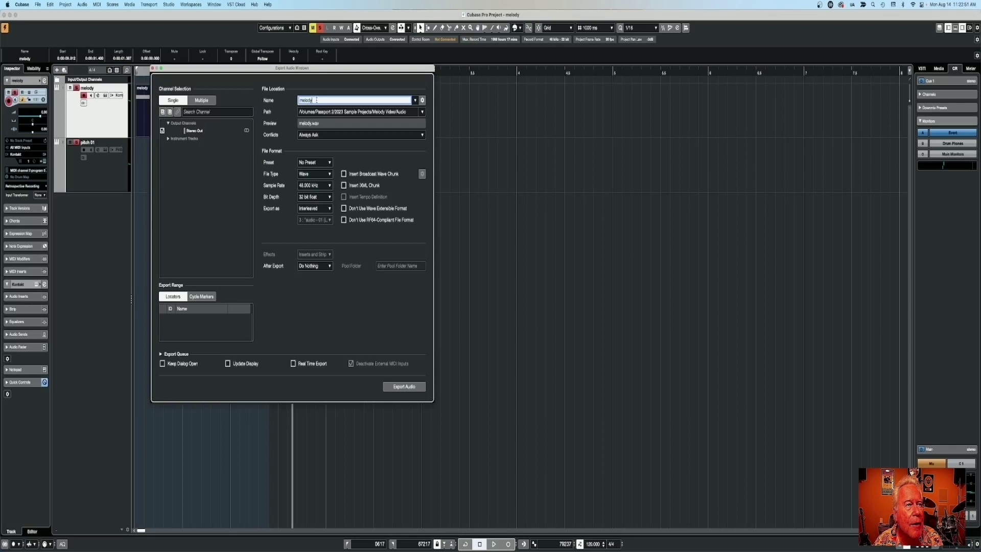
click(331, 101)
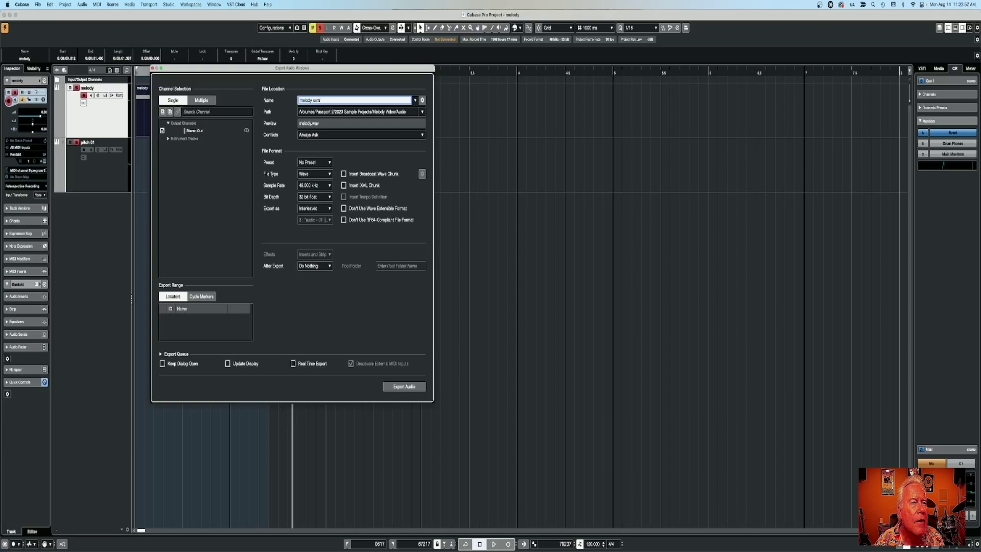
click(400, 387)
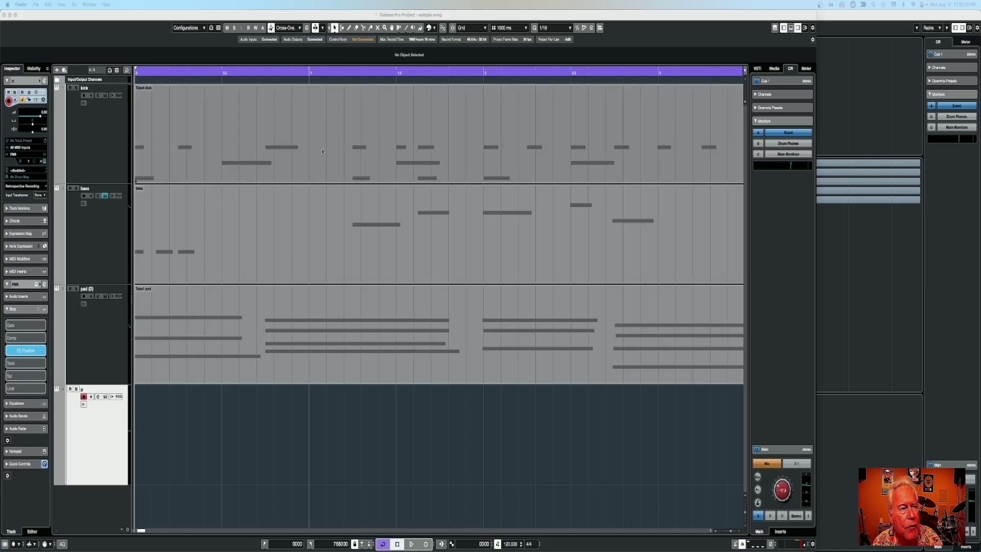
In the sample song project, add a Kontakt instrument track named melody below the pad track.
click(98, 353)
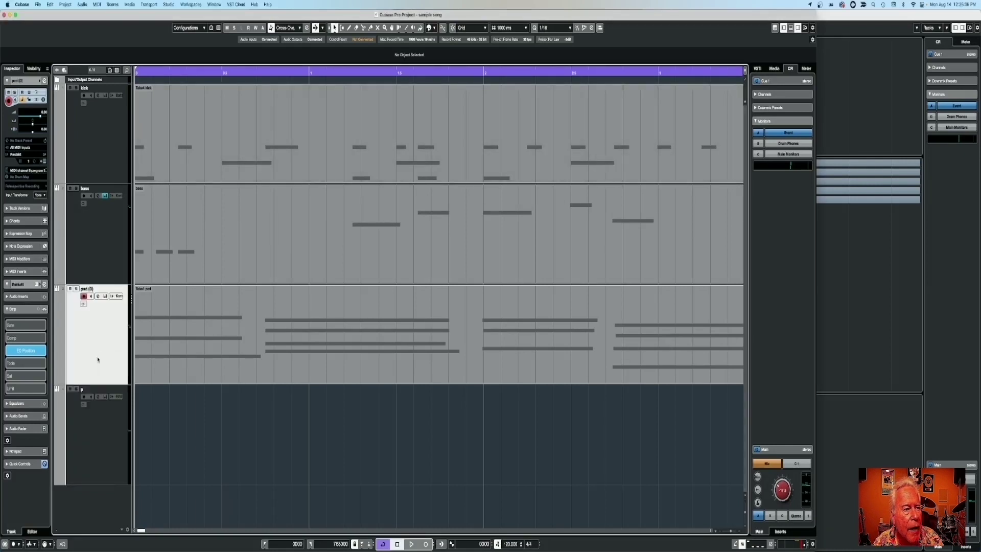
right_click(99, 356)
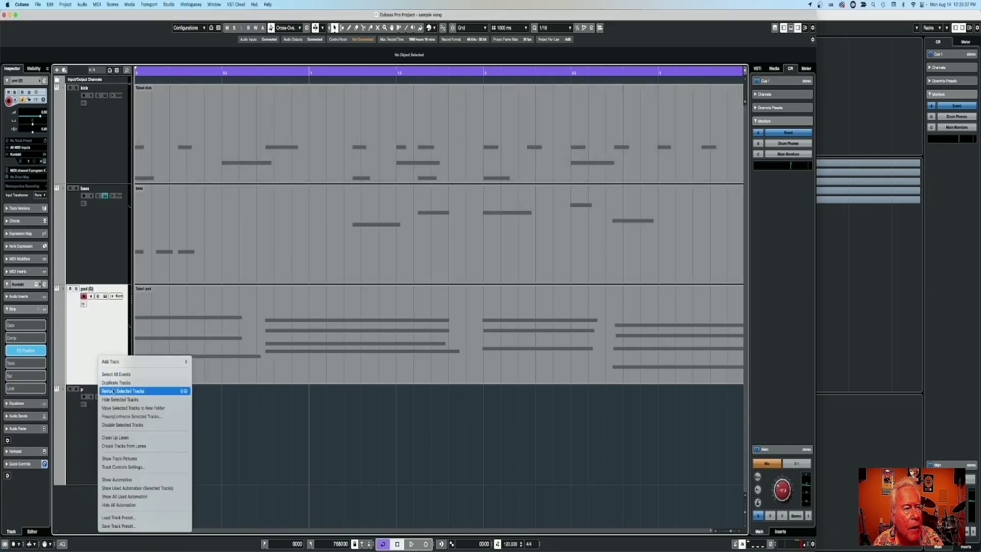
mouse_move(110, 363)
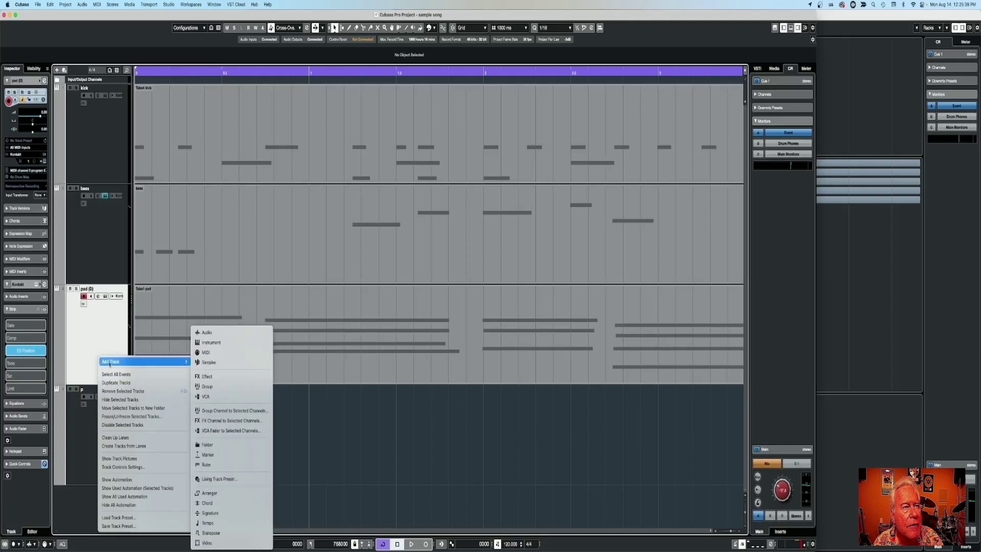
click(210, 342)
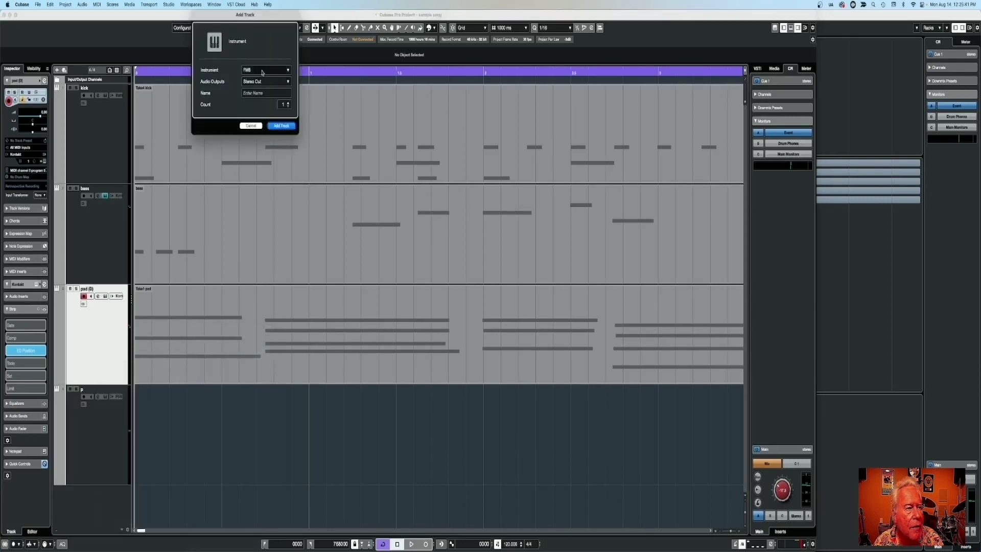
click(265, 70)
click(224, 172)
click(272, 93)
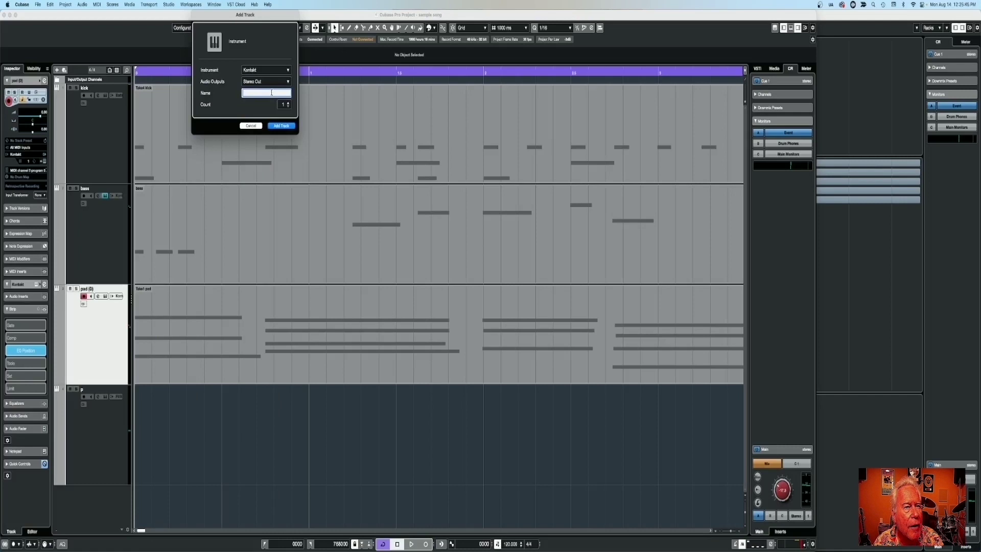
key(Return)
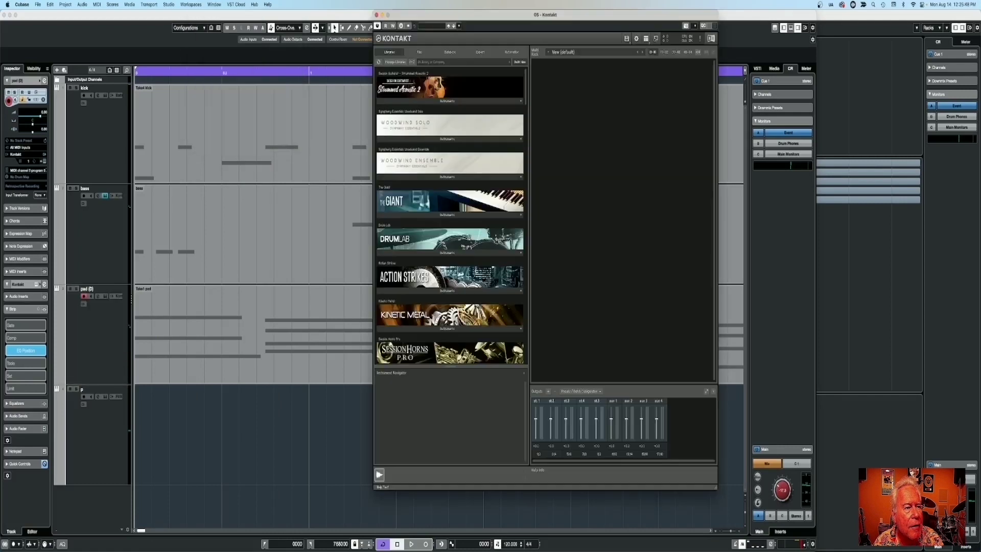
Load melody sample.wav from the Melody Video project's Audio folder in Finder into the new Kontakt rack and close Finder.
drag(612, 25, 770, 48)
click(297, 543)
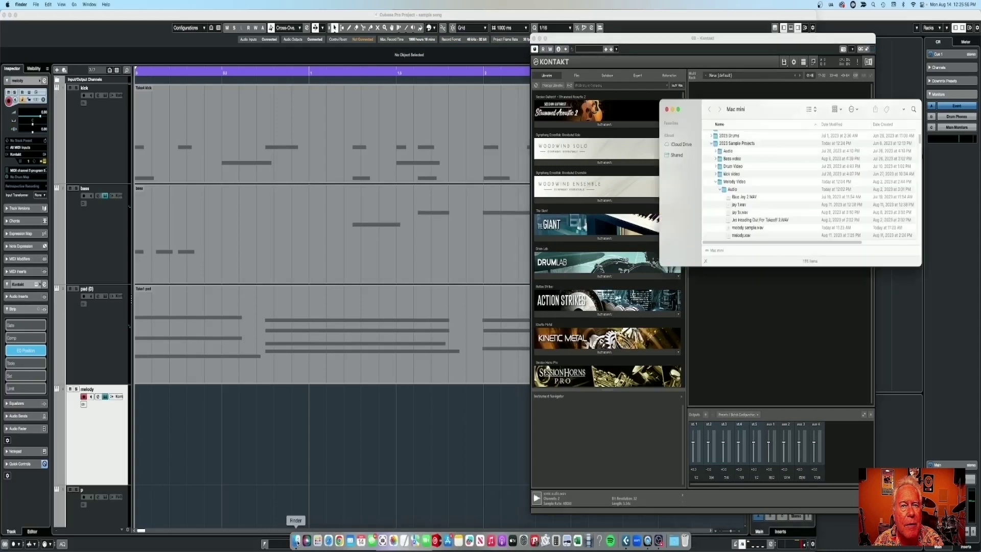
drag(785, 109, 836, 55)
scroll(796, 145, down, 3)
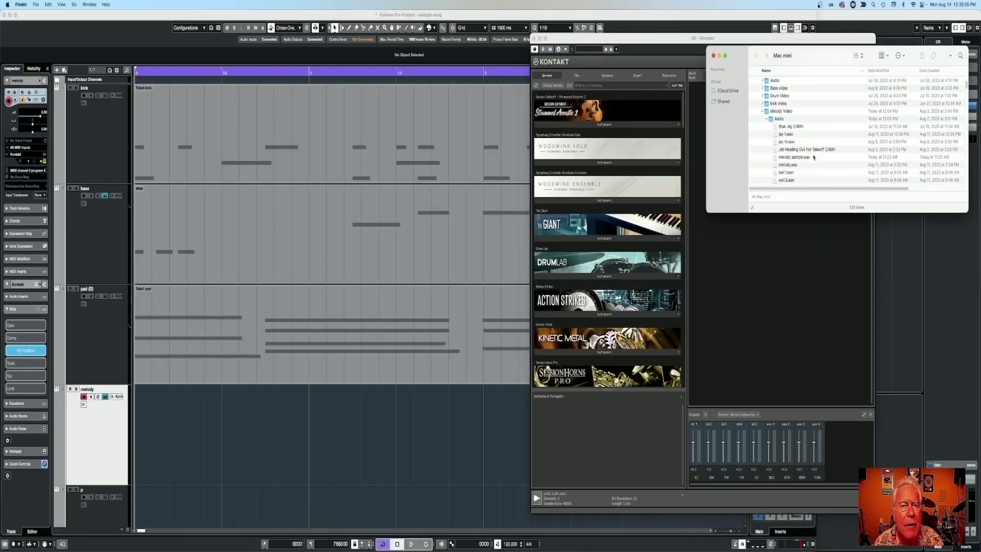
click(797, 145)
drag(796, 146, 782, 268)
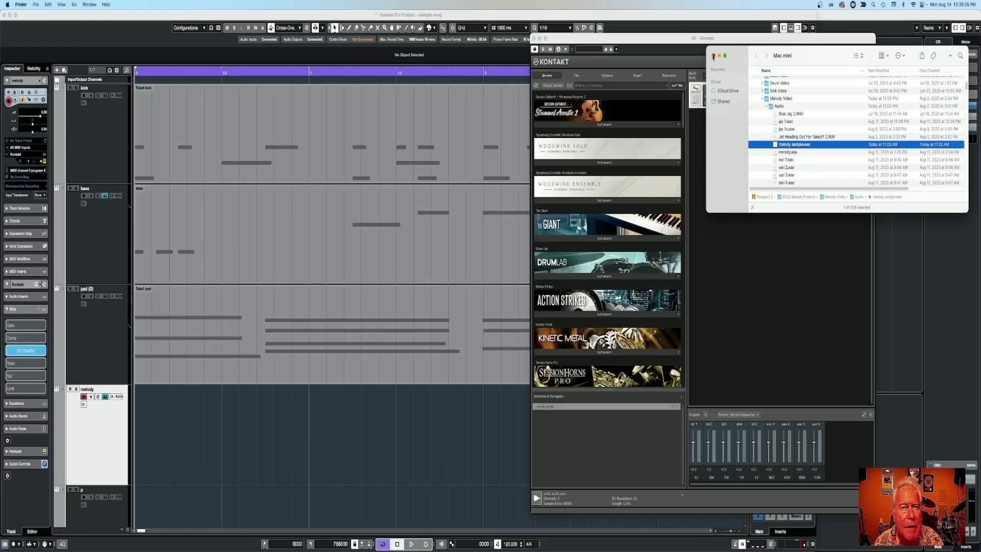
click(713, 56)
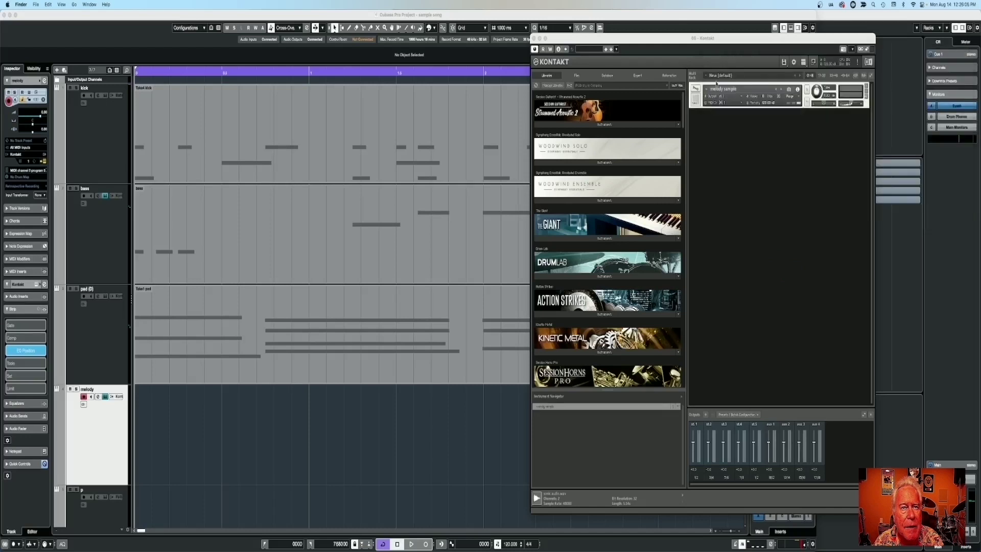
Check the melody sample's pitch against the p track, reselect the melody track and close the Kontakt window.
click(95, 513)
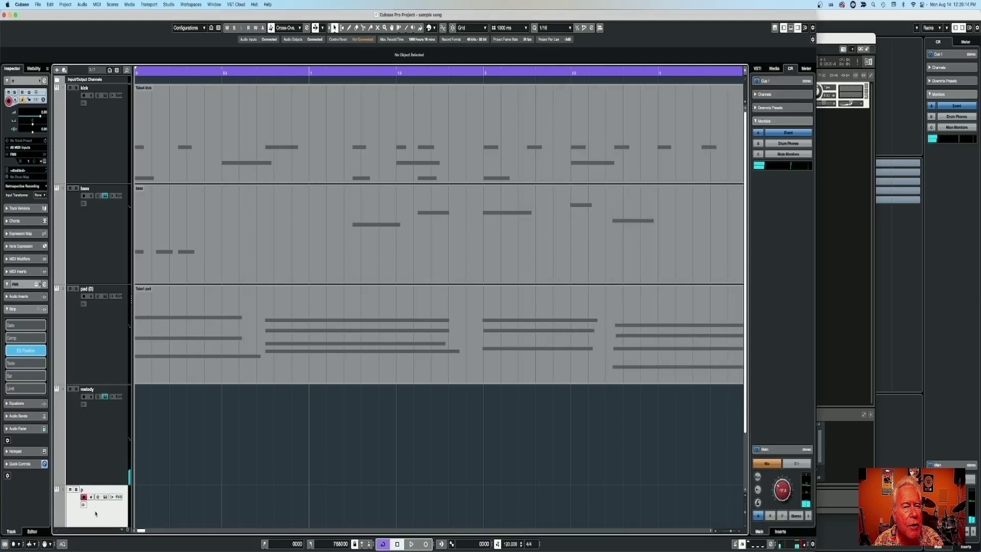
click(98, 460)
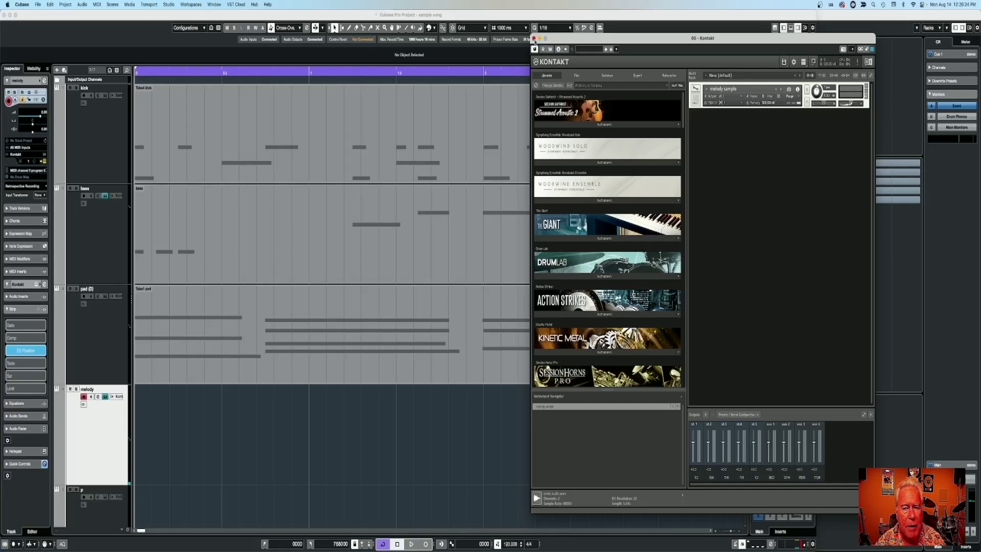
click(534, 38)
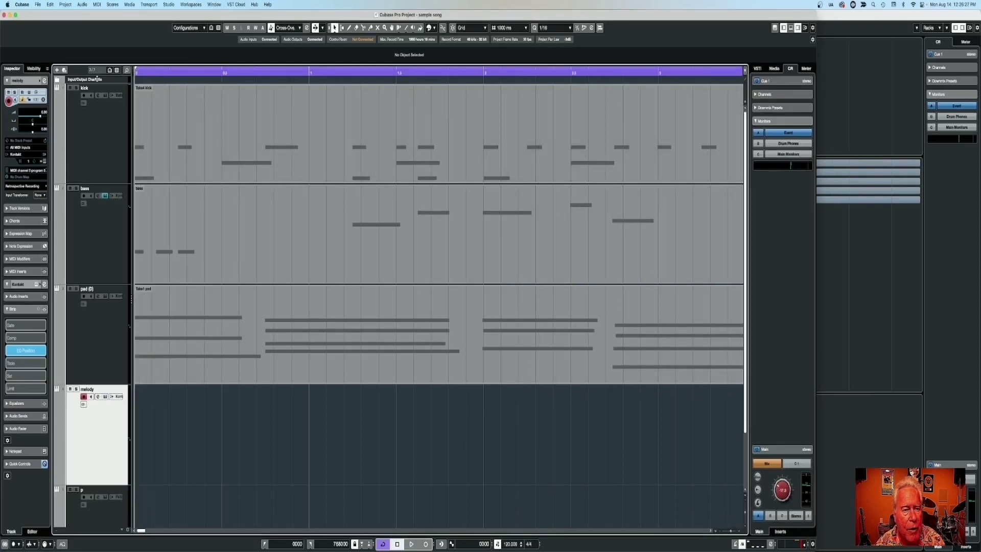
Play the sample song's kick, bass and pad tracks, stop playback and return to the project start.
key(space)
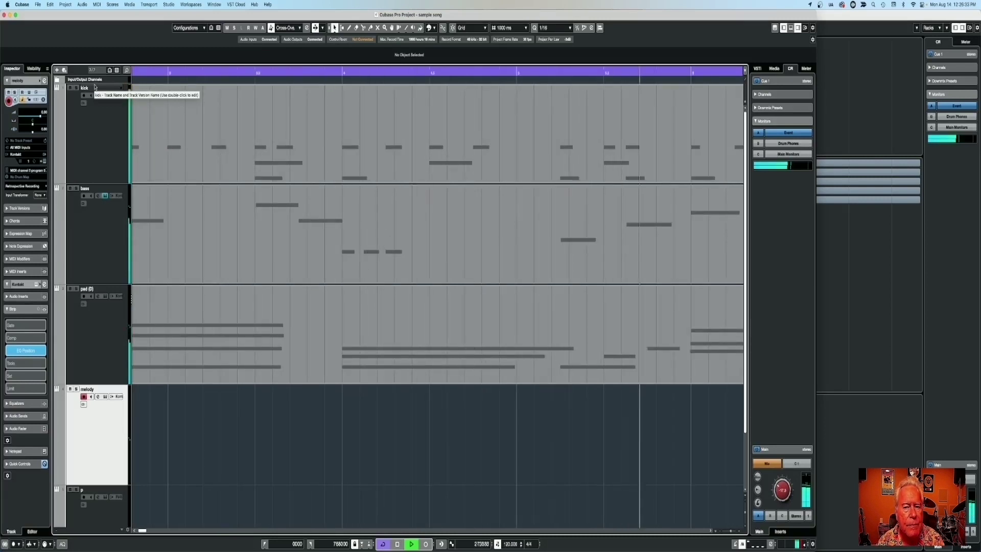
key(space)
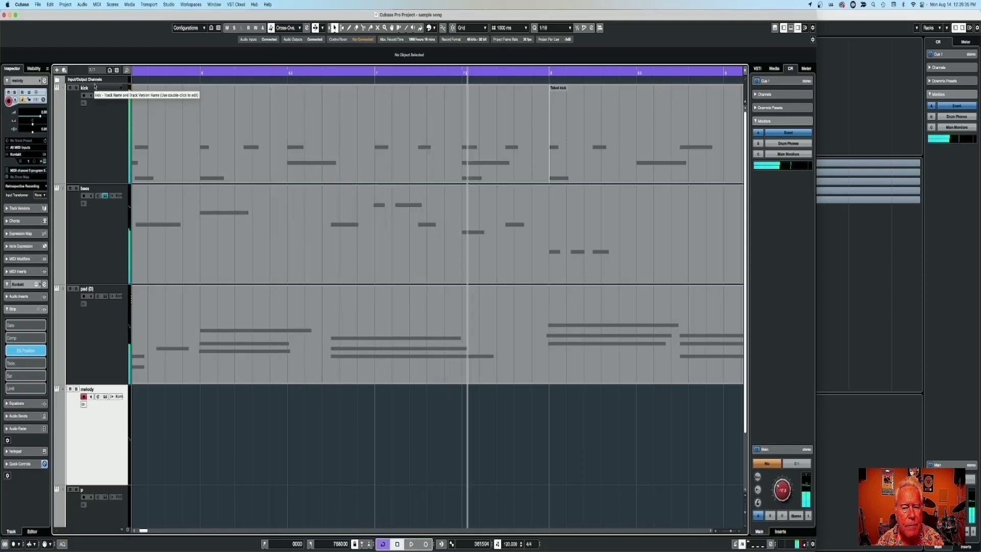
key(Home)
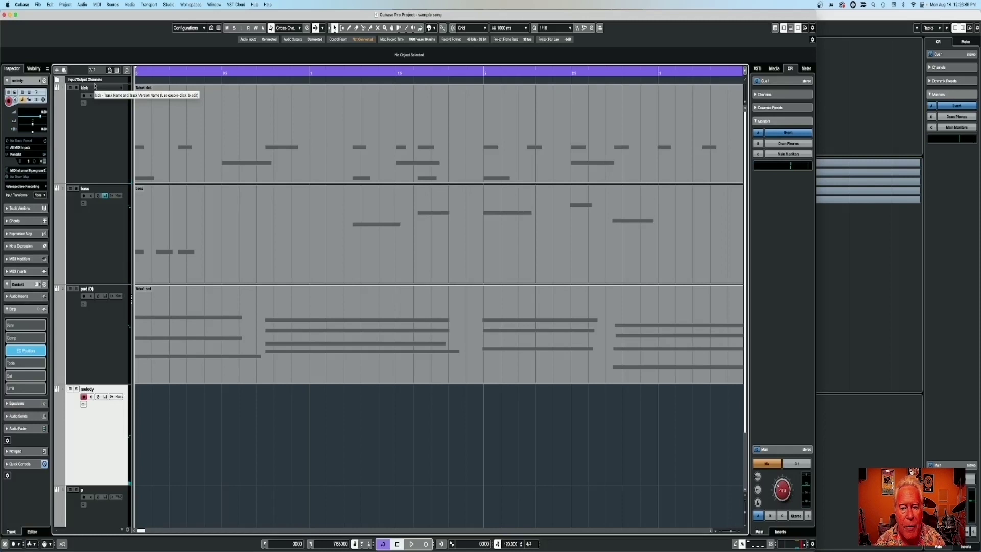
Record a melody performance on the melody track along with the kick, bass and pad parts, and stop at the song's end.
key(KP_Multiply)
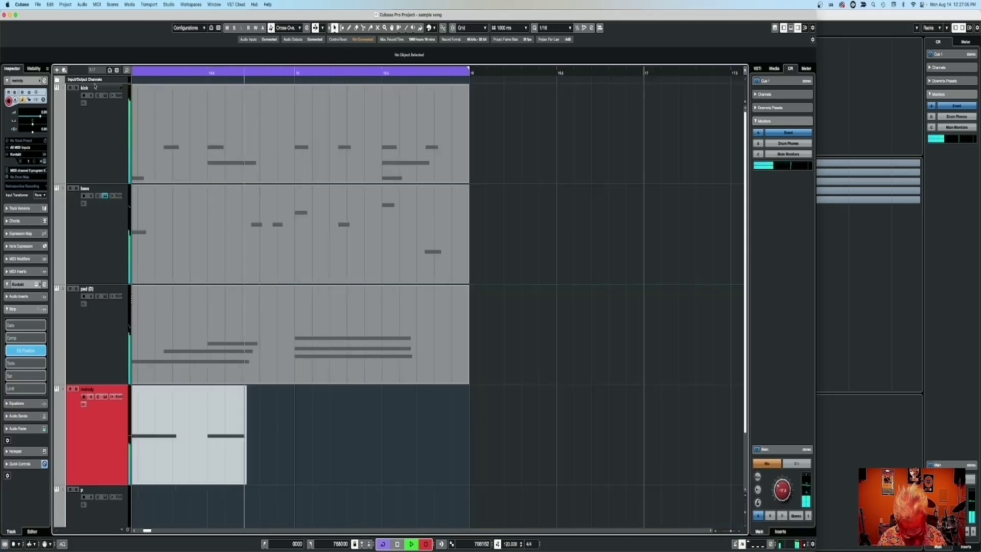
key(space)
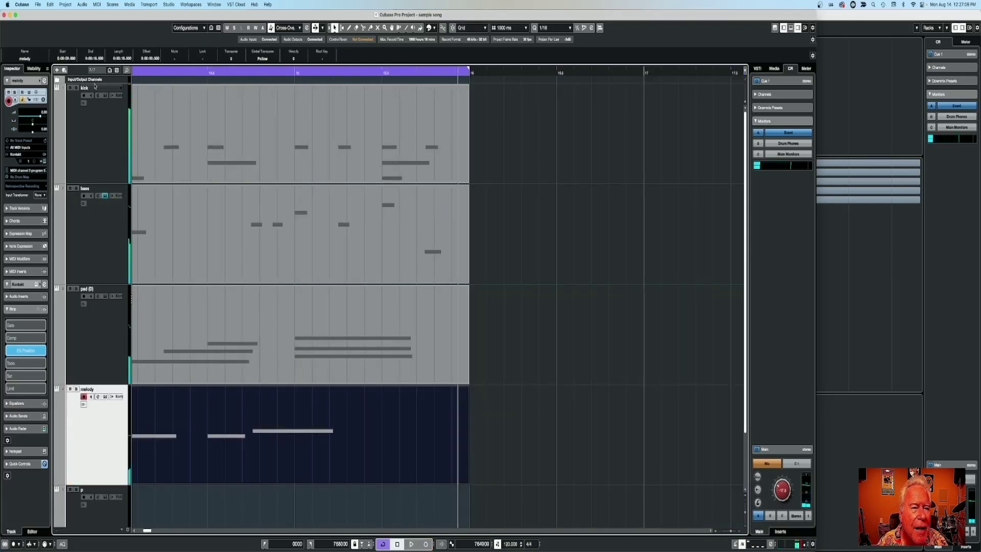
Quantize all notes of the recorded melody part to 1/16 in the Key Editor and return to the full song in the project view.
double_click(156, 399)
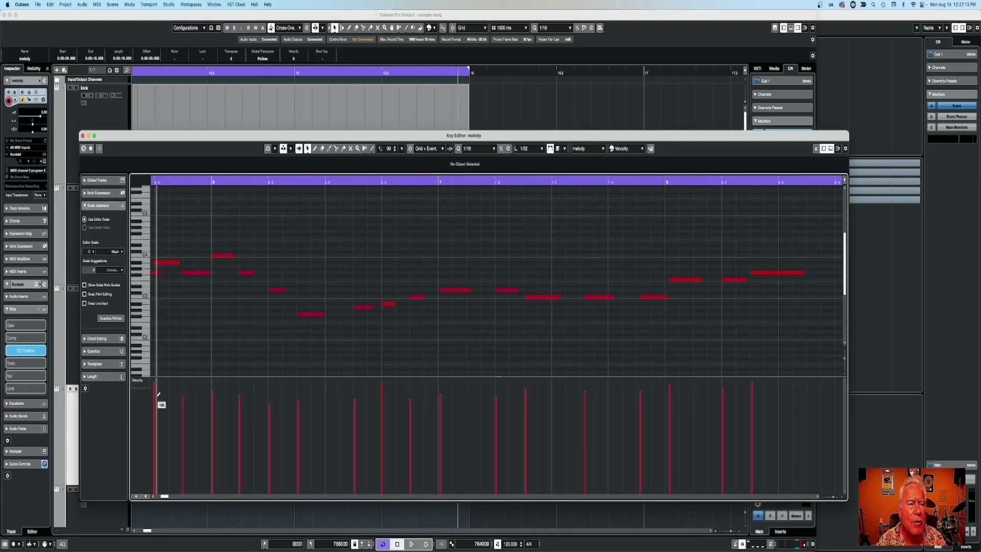
key(super+a)
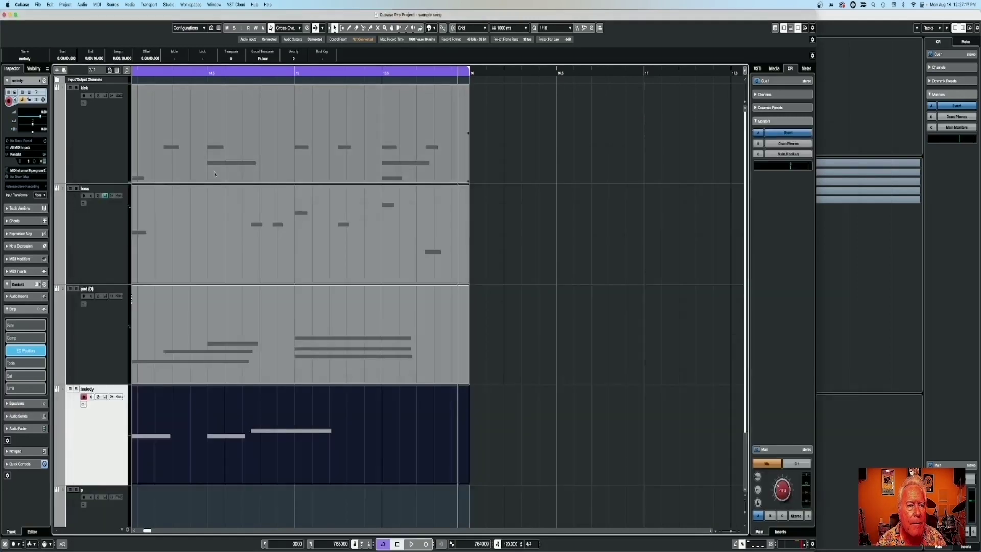
key(g)
key(g)
key(g)
key(g)
key(g)
key(g)
key(g)
key(g)
key(g)
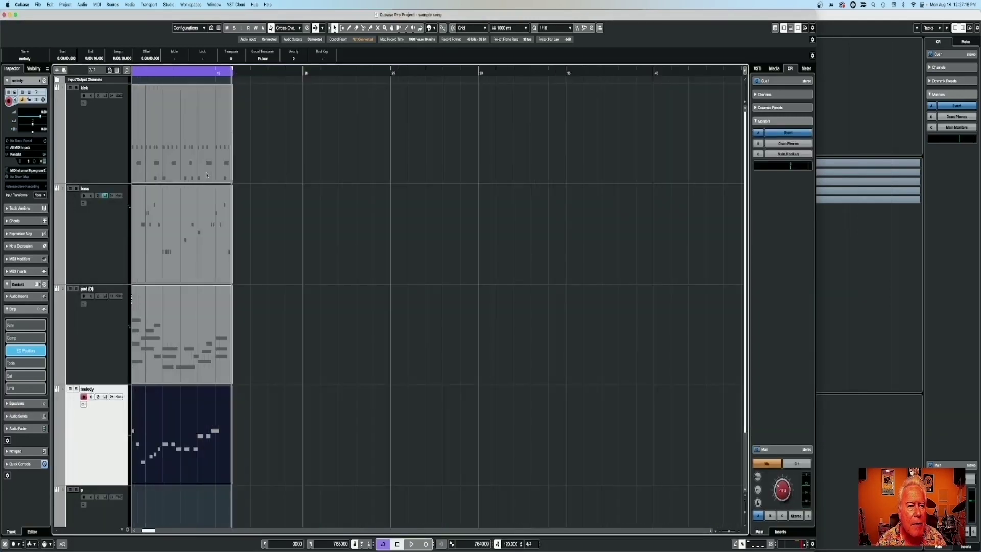
drag(157, 75, 103, 80)
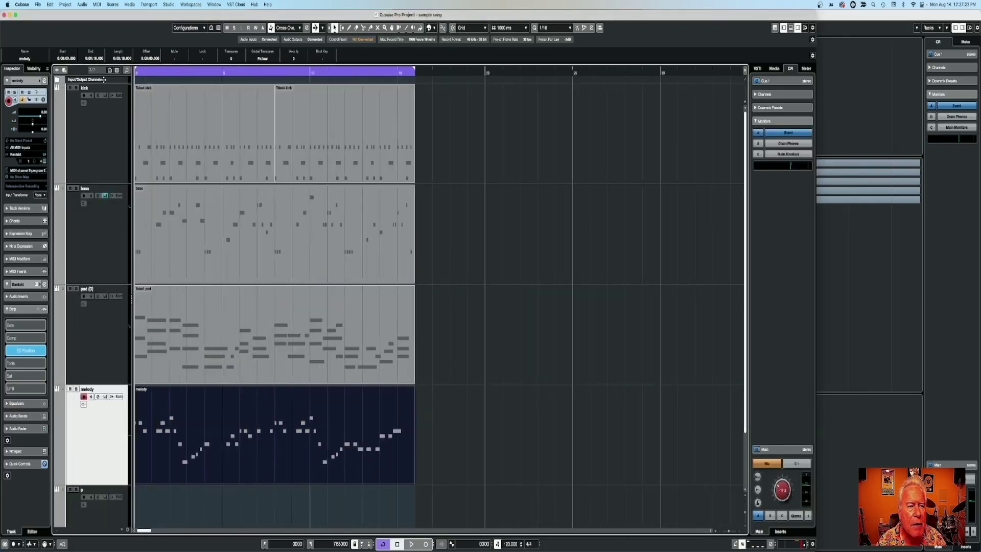
Insert StereoDelay in the first insert slot of the melody channel in the MixConsole.
key(F3)
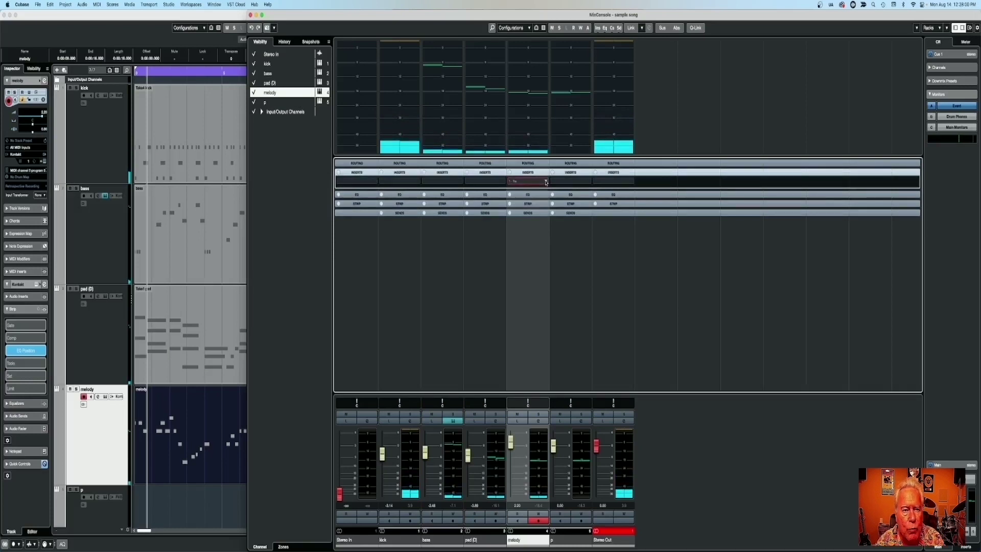
click(546, 182)
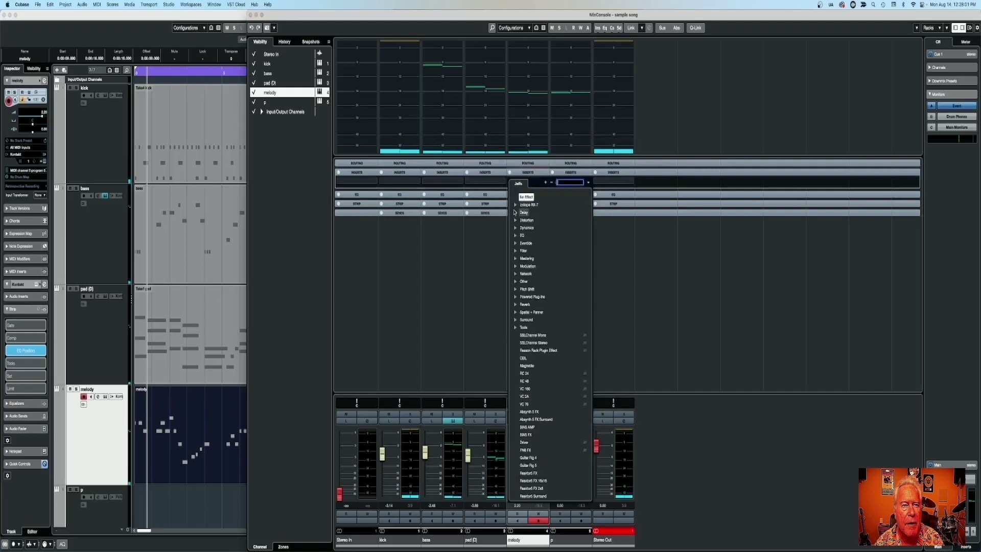
click(517, 214)
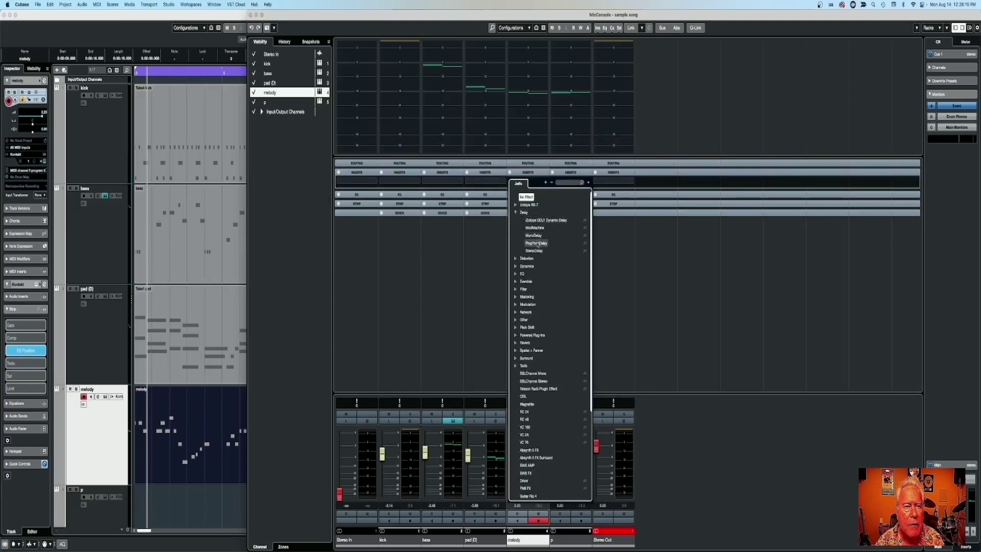
click(534, 251)
During playback, set Delay 2 to 1/8D with about 23% mix and lower feedback, and Delay 1 to 1/16 with about 28% mix.
key(space)
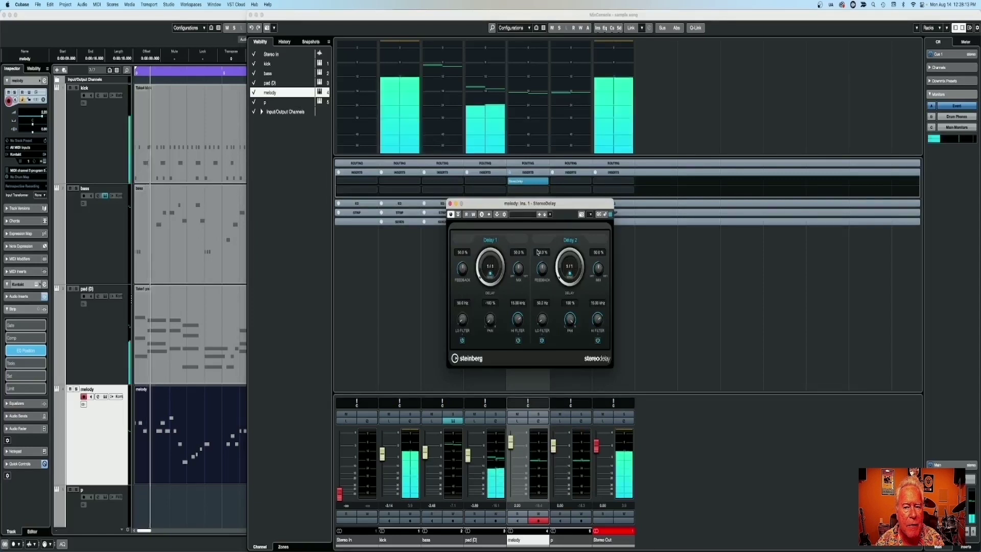
drag(557, 264, 560, 199)
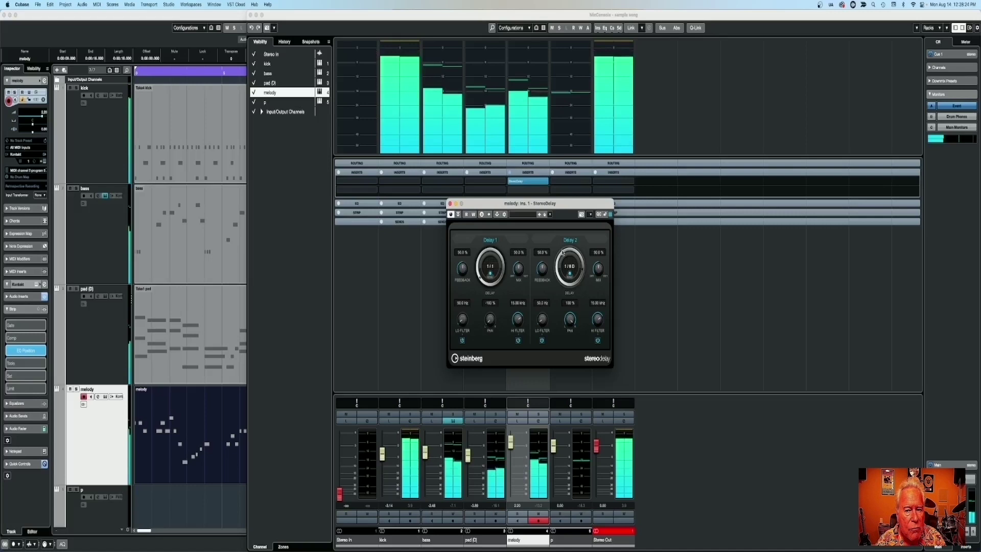
drag(599, 268, 597, 289)
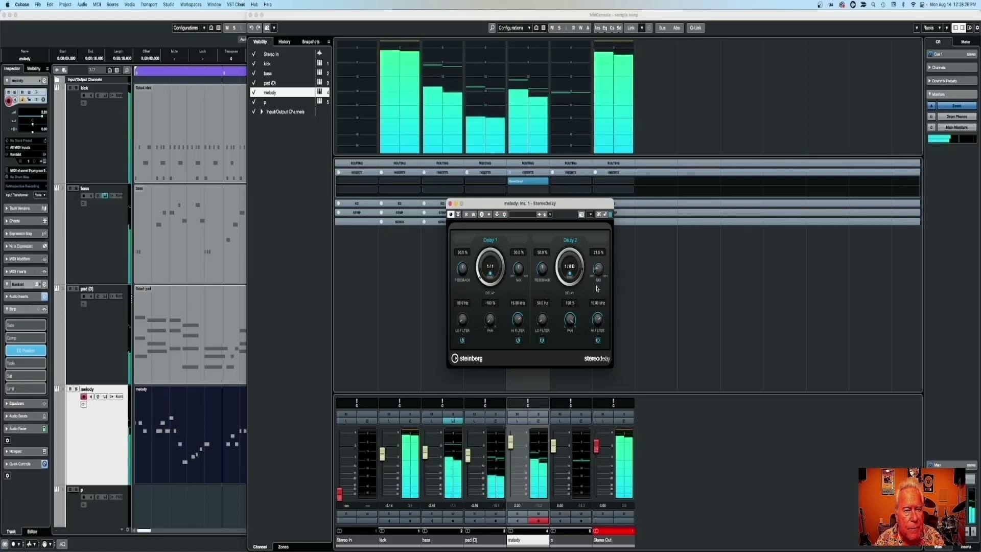
drag(519, 269, 479, 261)
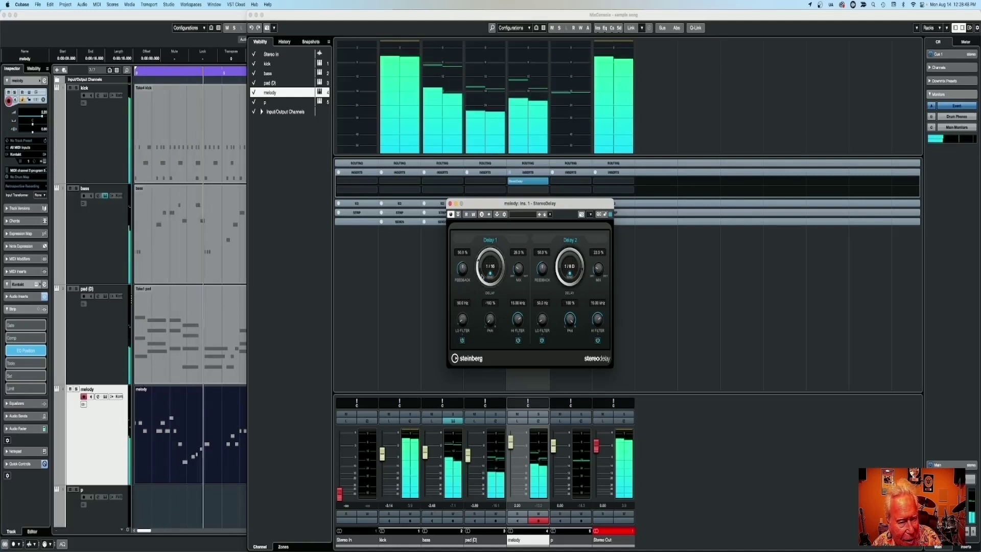
drag(542, 269, 544, 285)
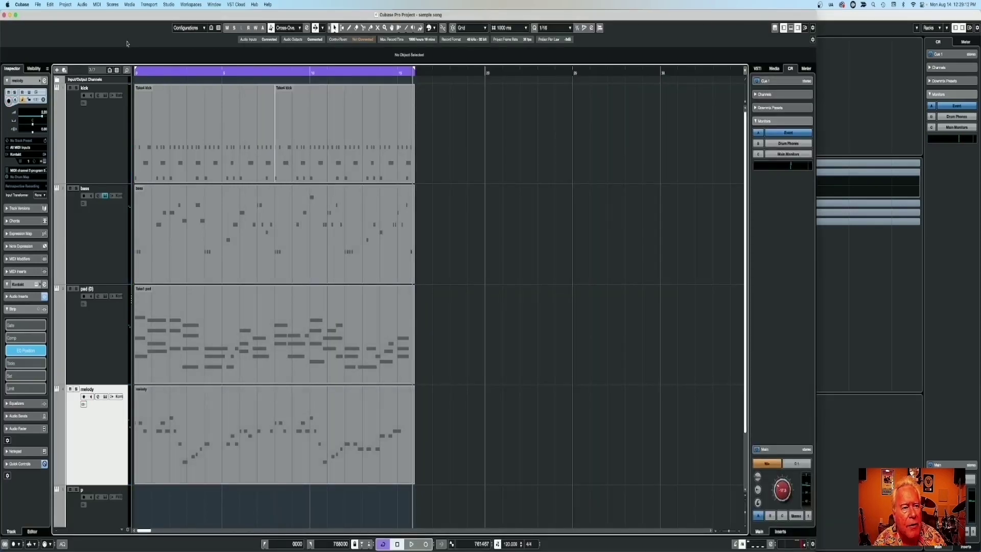
Save the sample song project.
click(37, 4)
click(57, 66)
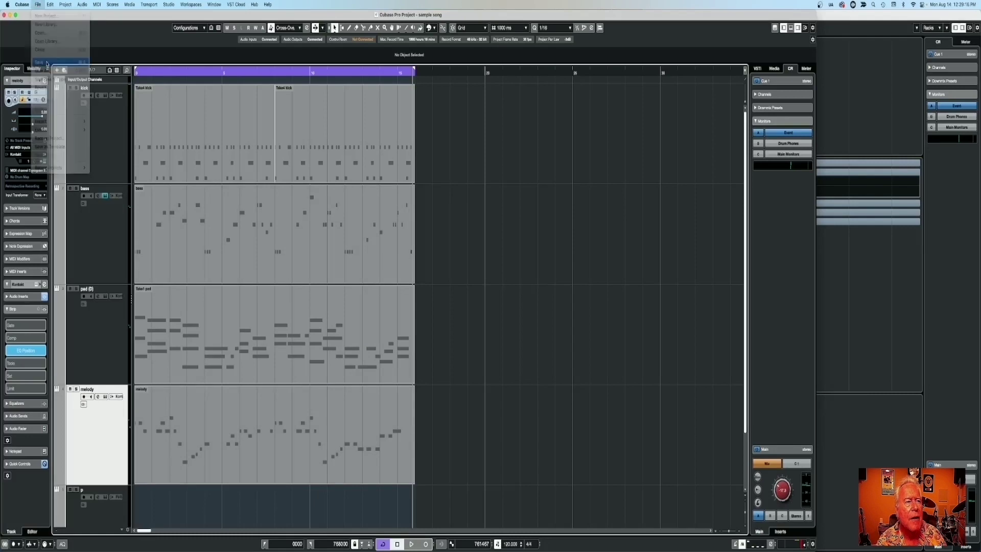